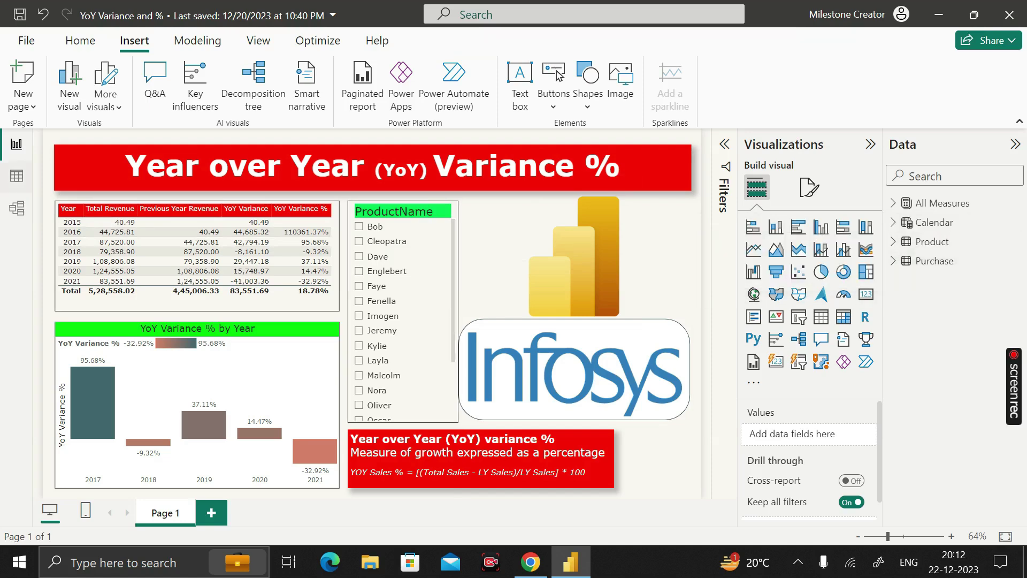
# - Examine the data rows of the Product table and the Purchase table
pyautogui.click(17, 175)
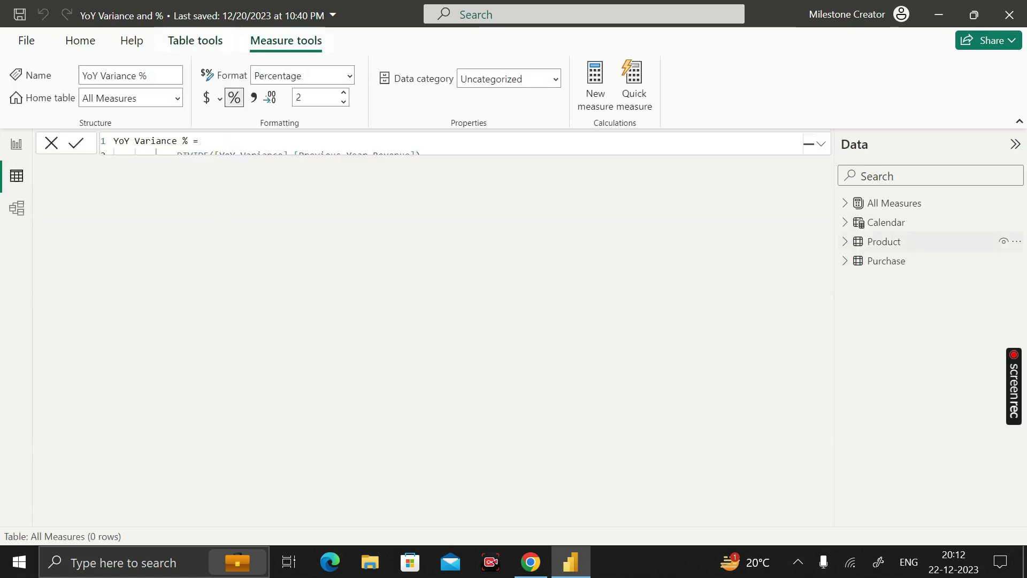
pyautogui.click(883, 242)
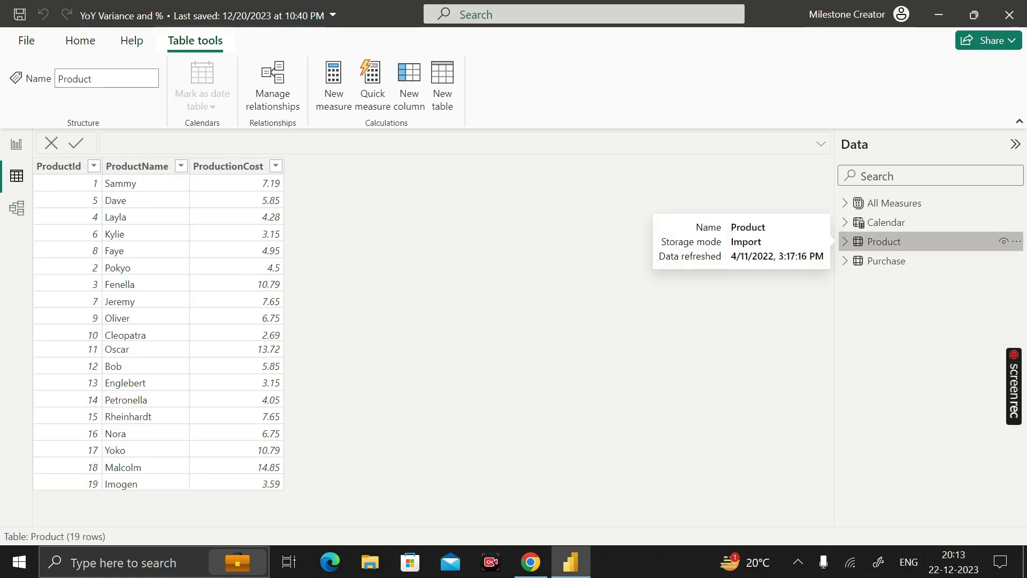
pyautogui.click(886, 260)
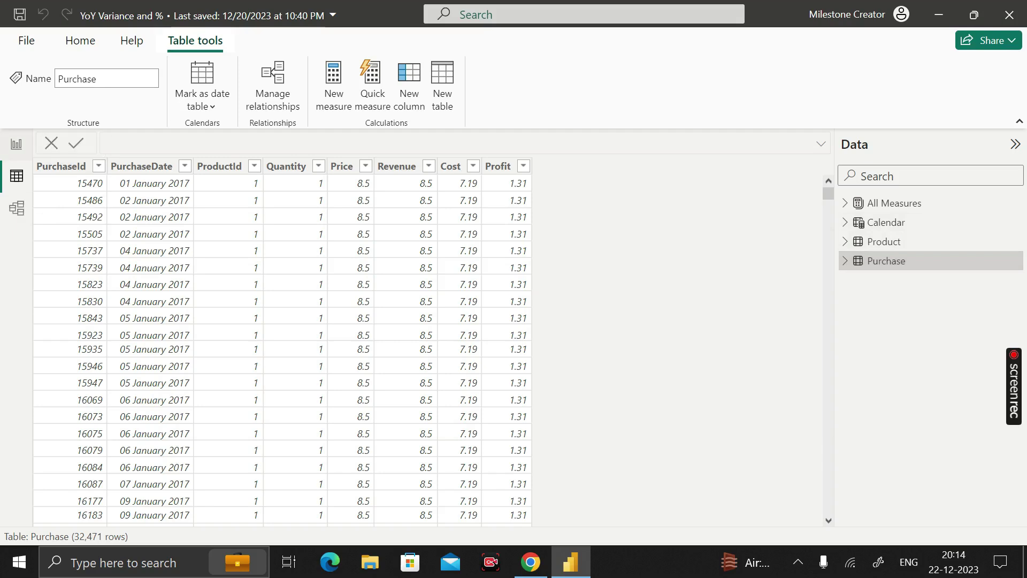
# - Examine the yearly revenue and YoY variance table on the finished report page
pyautogui.click(16, 144)
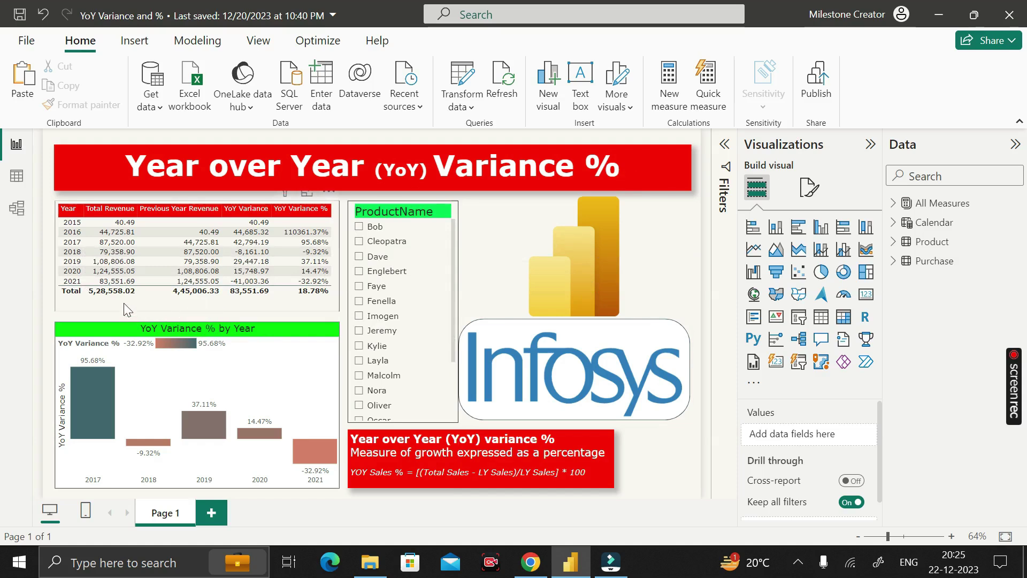
pyautogui.click(194, 305)
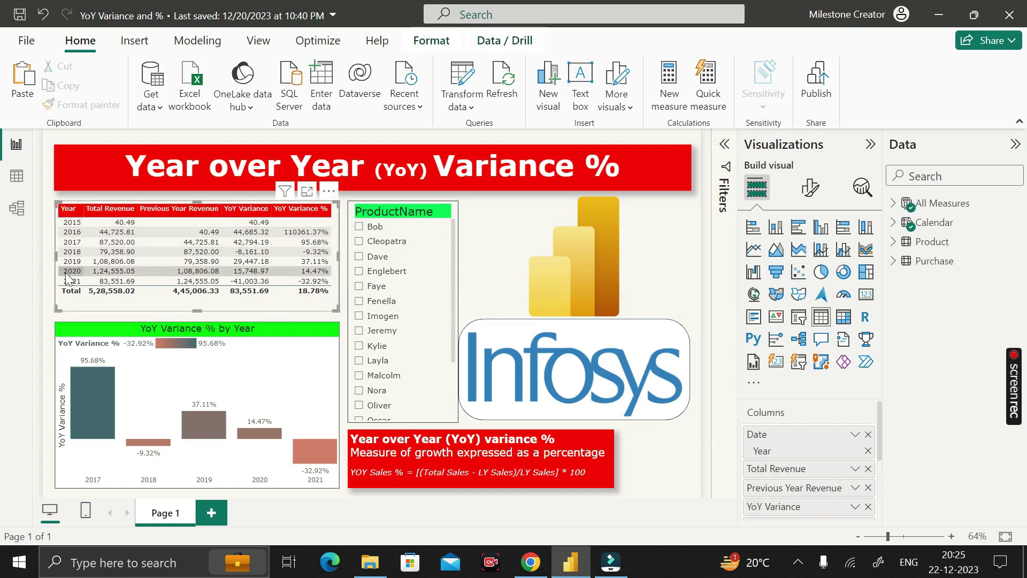
pyautogui.click(67, 214)
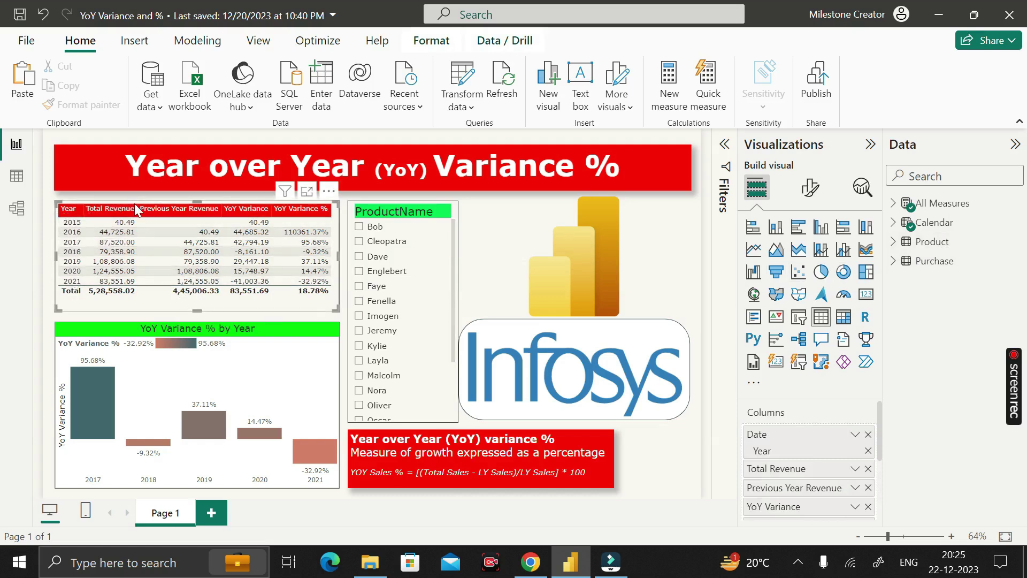
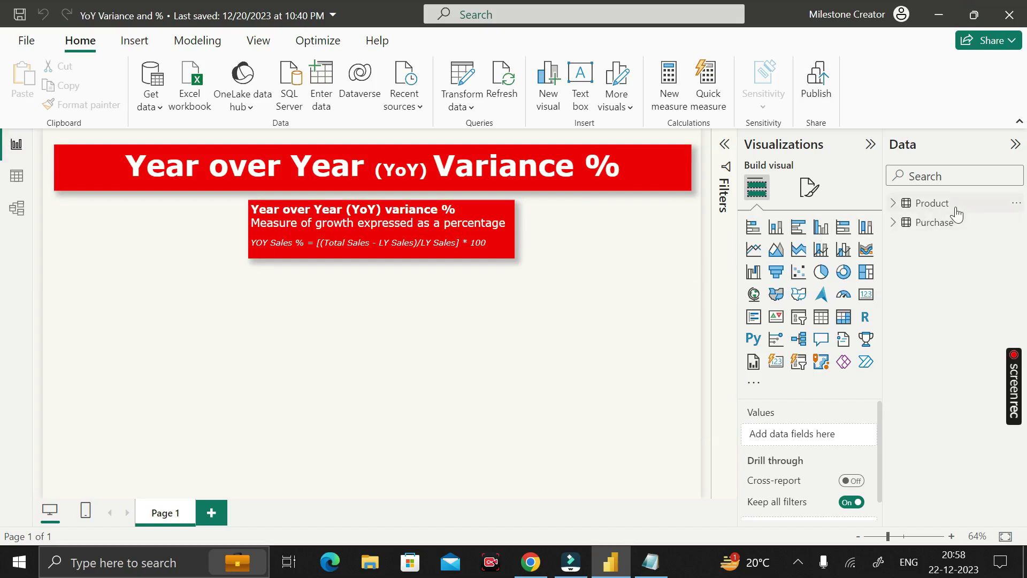
# - Check which fields the Purchase table contains, including PurchaseDate and Revenue
pyautogui.click(892, 203)
pyautogui.click(892, 280)
pyautogui.click(933, 224)
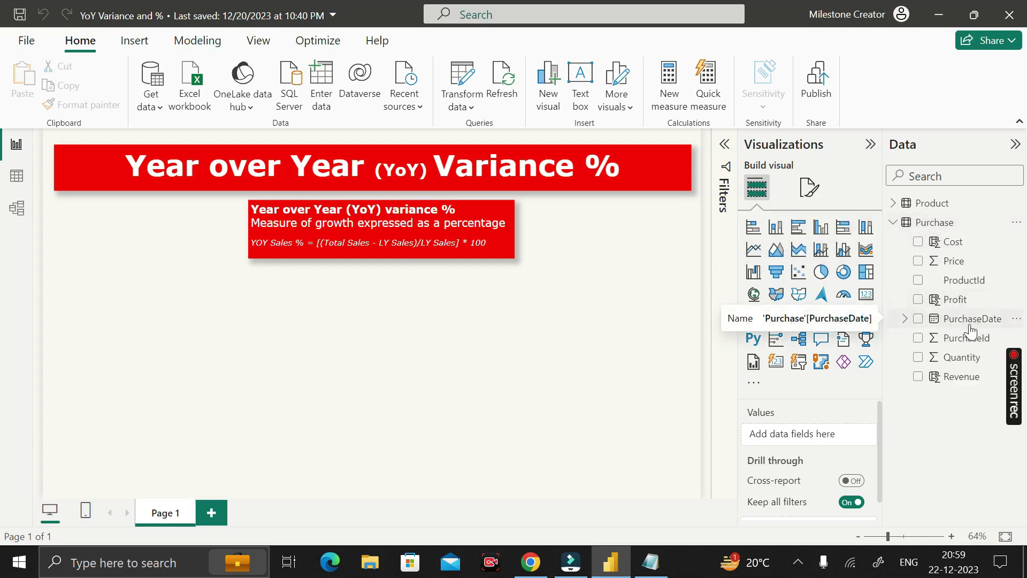
pyautogui.click(933, 224)
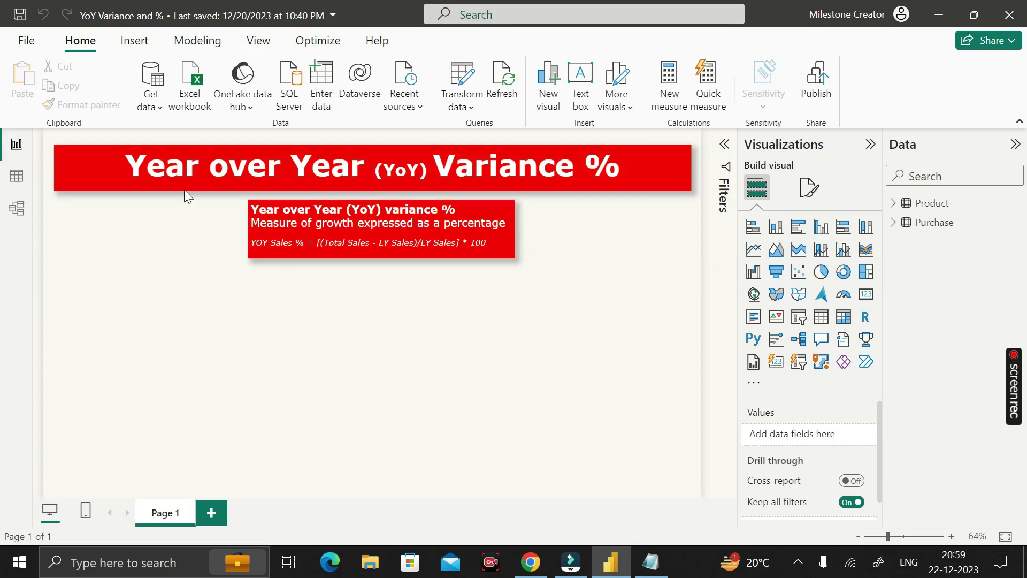
# - Create a calculated table named Calendar with the formula CALENDARAUTO()
pyautogui.click(15, 184)
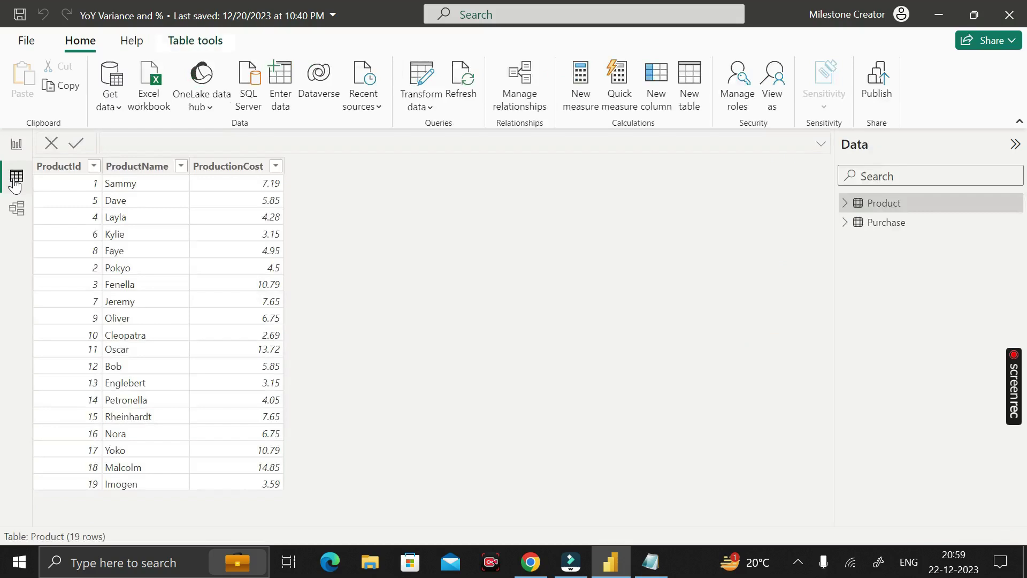
pyautogui.click(696, 89)
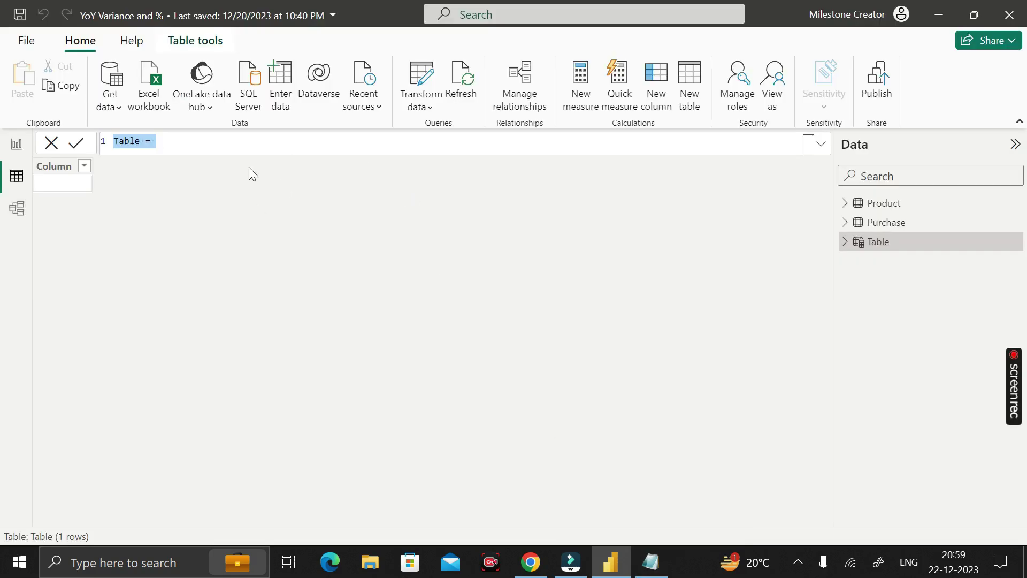
pyautogui.write('Calendar = ')
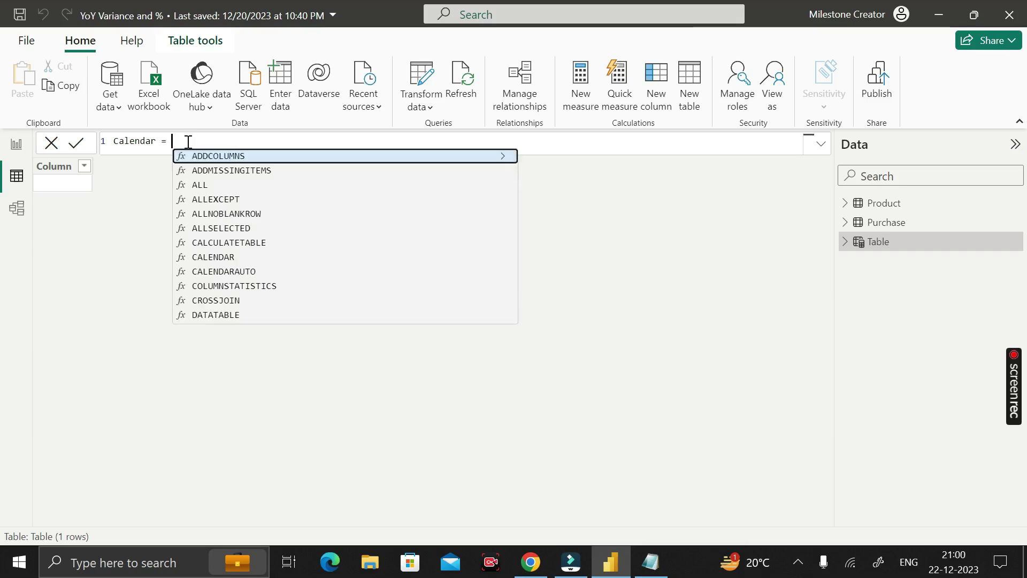
pyautogui.write('cal')
pyautogui.press('Down')
pyautogui.press('Down')
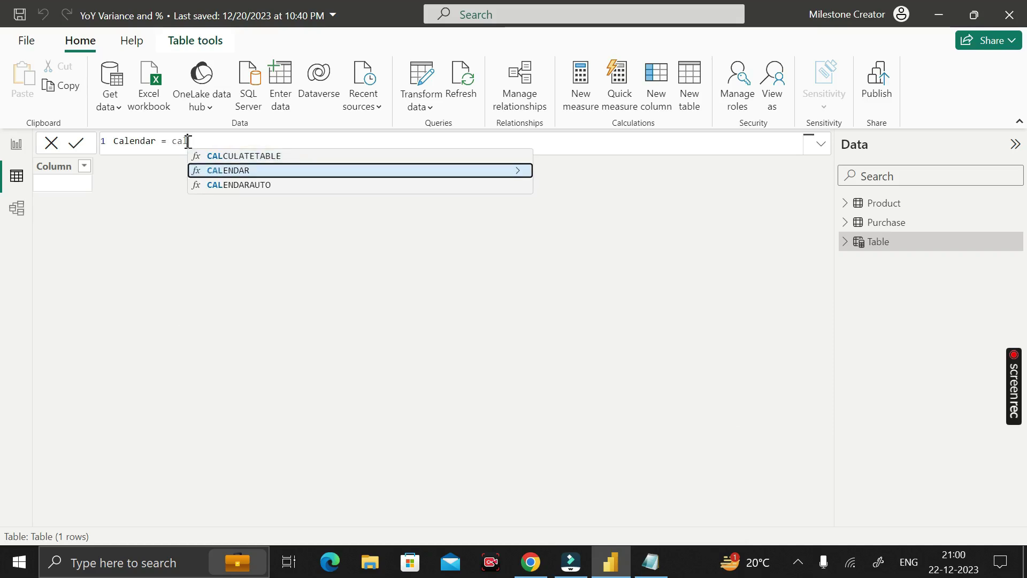
pyautogui.press('Tab')
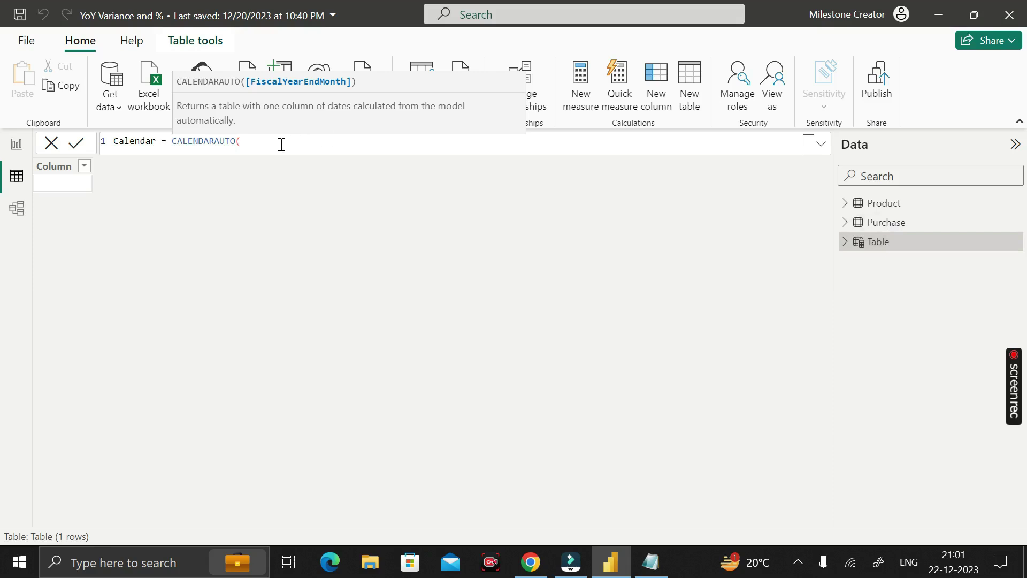
pyautogui.write(')')
pyautogui.press('Return')
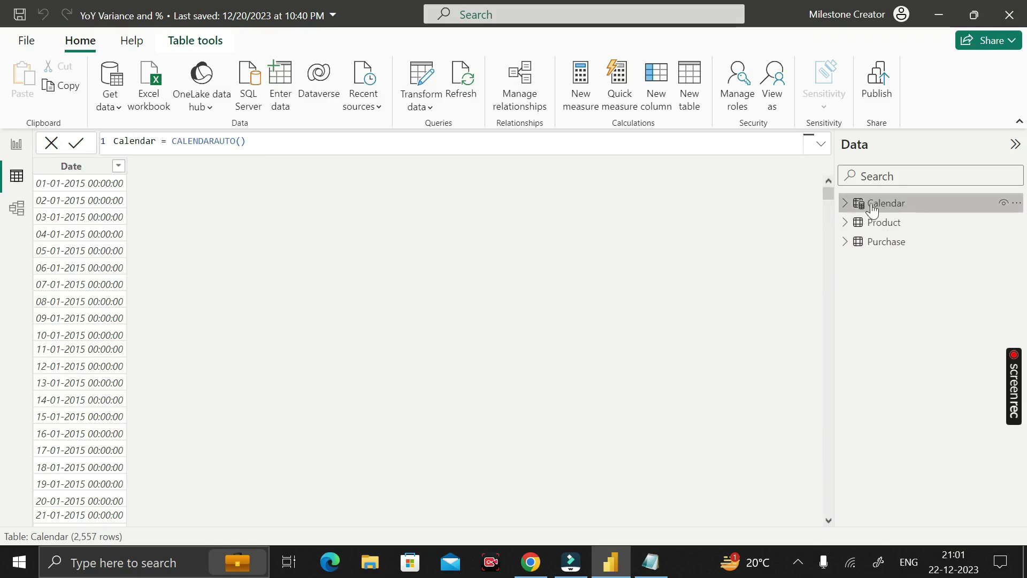
# - Format the Calendar table's Date column as 14-03-2001 (dd-mm-yyyy)
pyautogui.moveTo(889, 211)
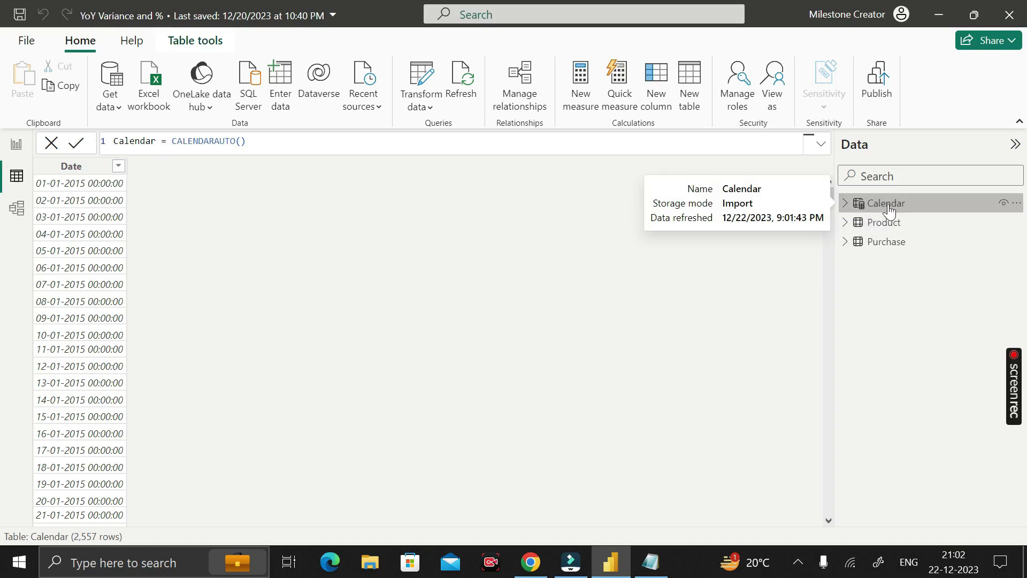
pyautogui.click(76, 168)
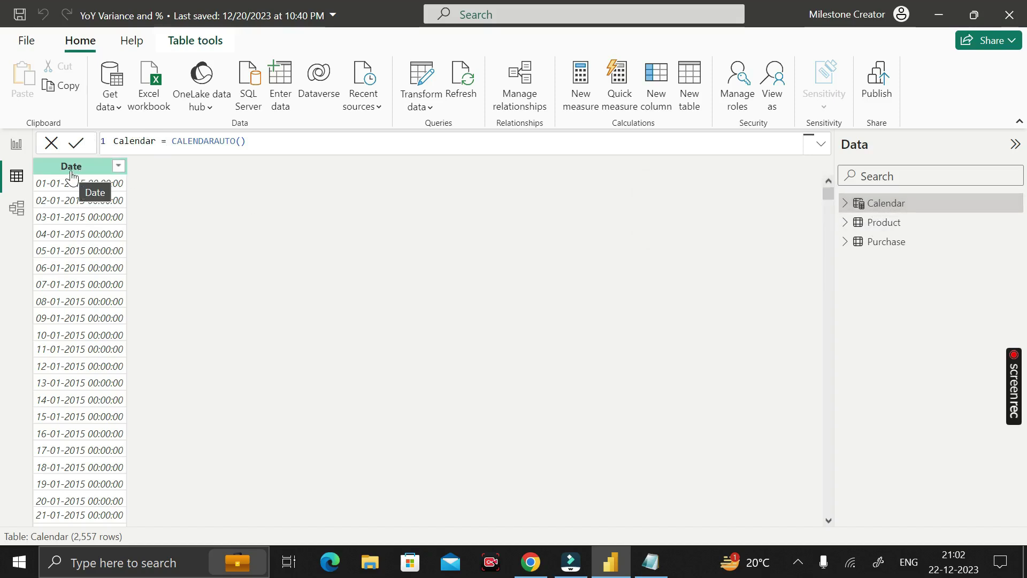
pyautogui.click(854, 244)
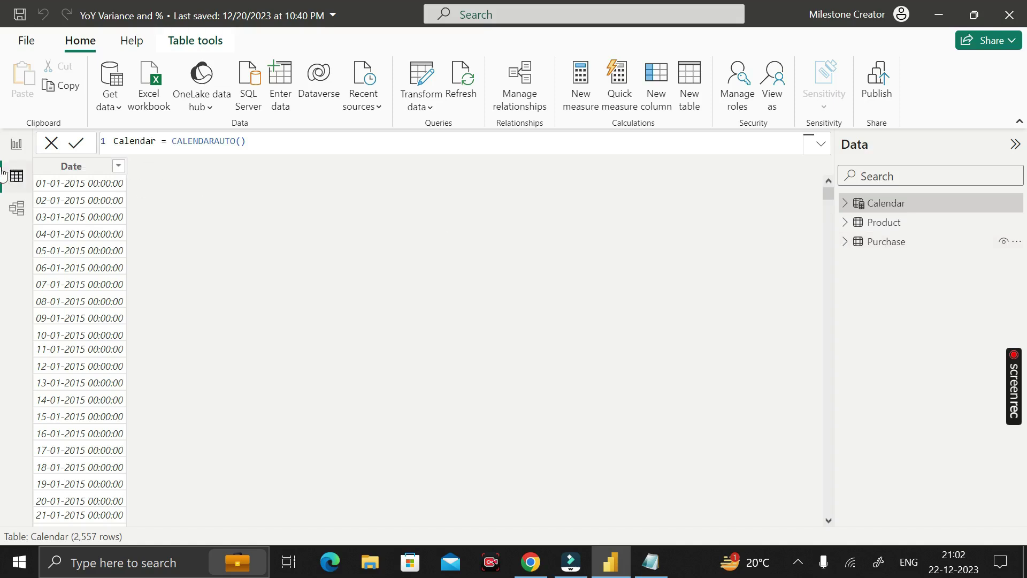
pyautogui.click(68, 167)
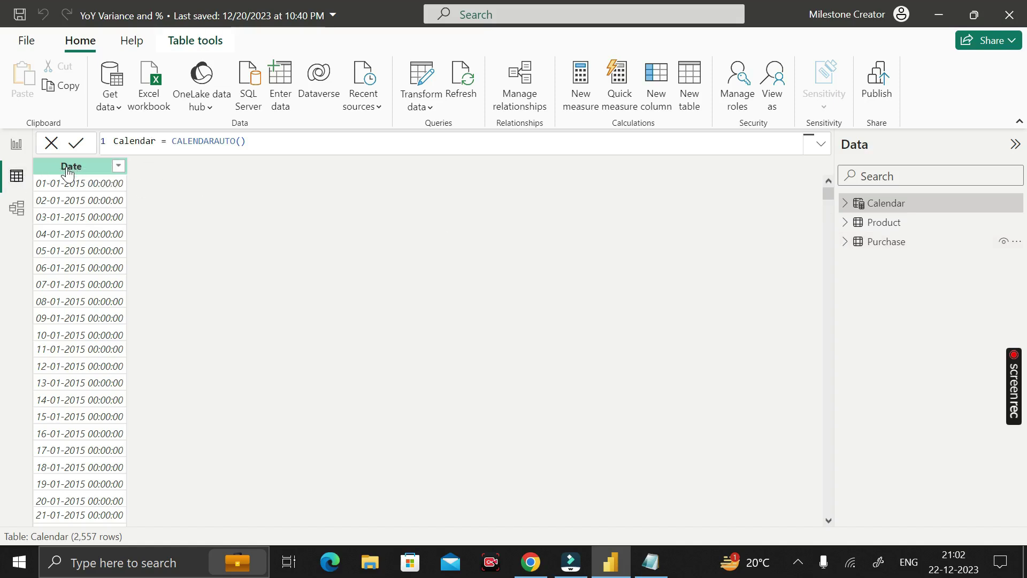
pyautogui.click(845, 203)
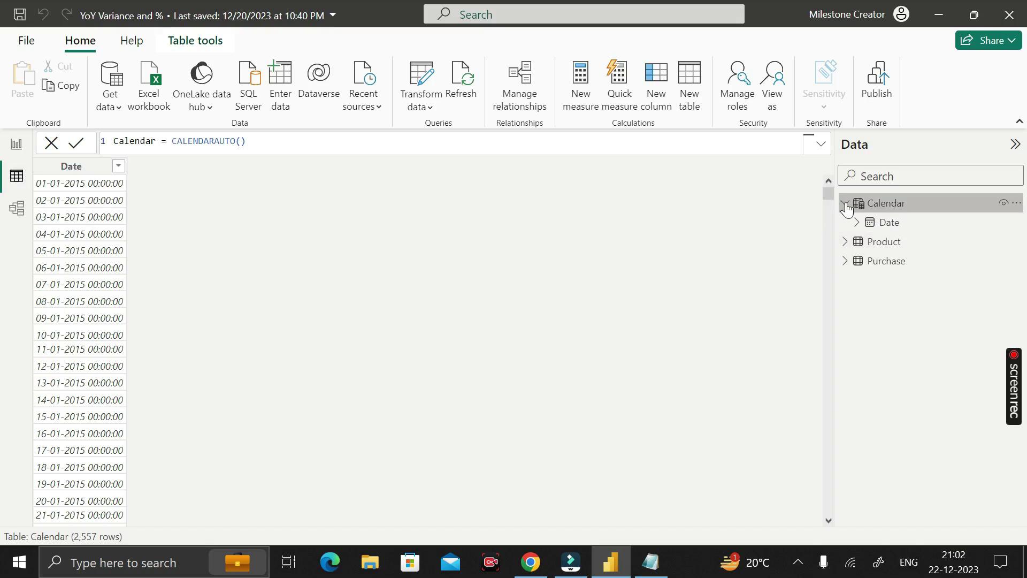
pyautogui.click(890, 222)
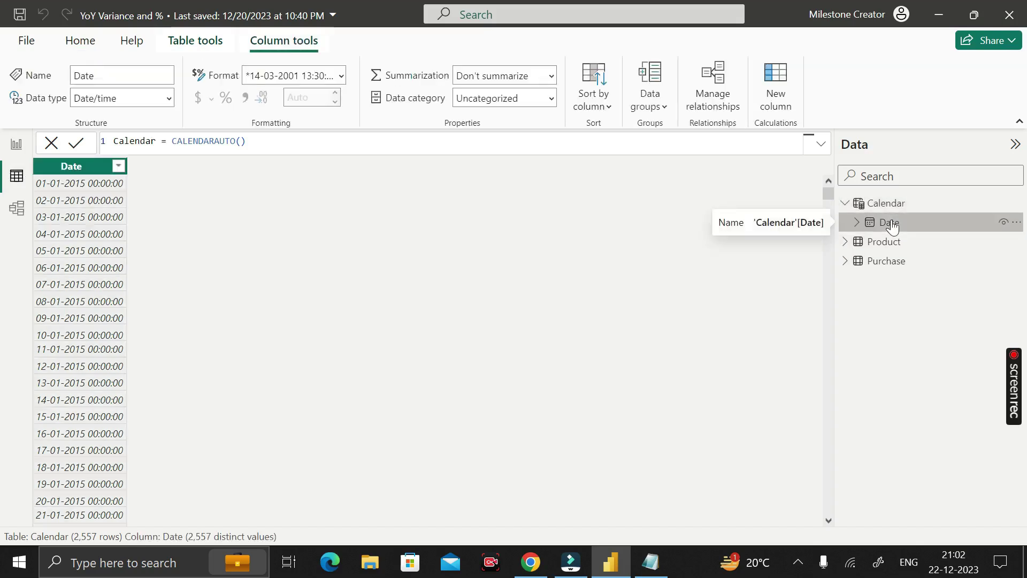
pyautogui.click(341, 76)
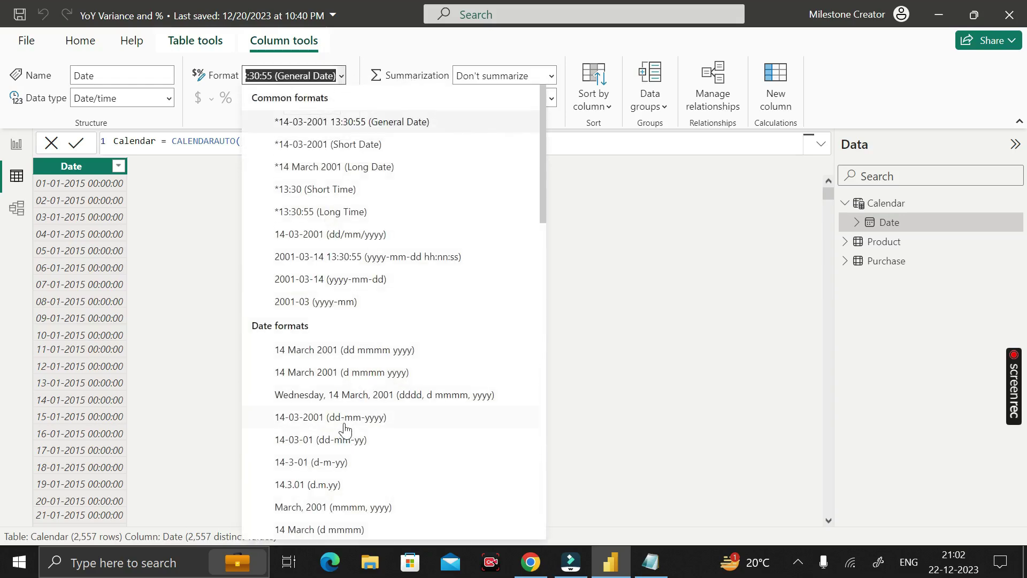
pyautogui.click(362, 423)
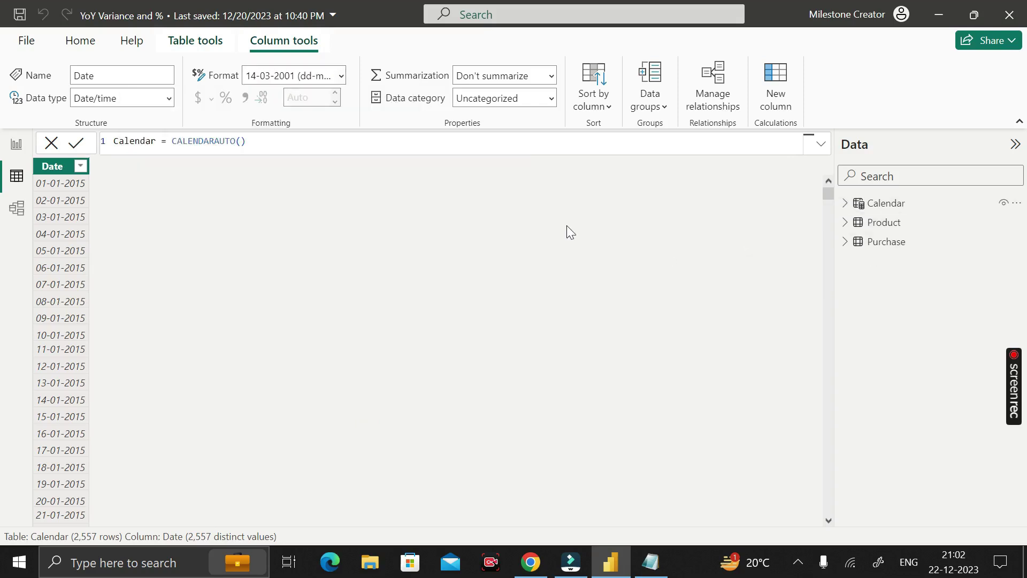
# - Add an empty table visual to the report page below the formula text box and make it taller
pyautogui.click(16, 145)
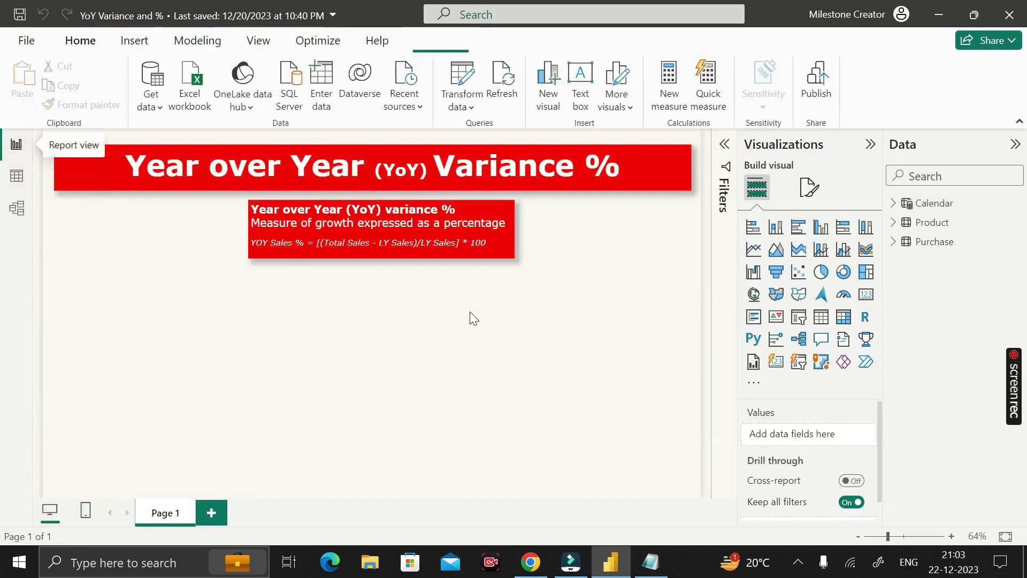
pyautogui.click(821, 317)
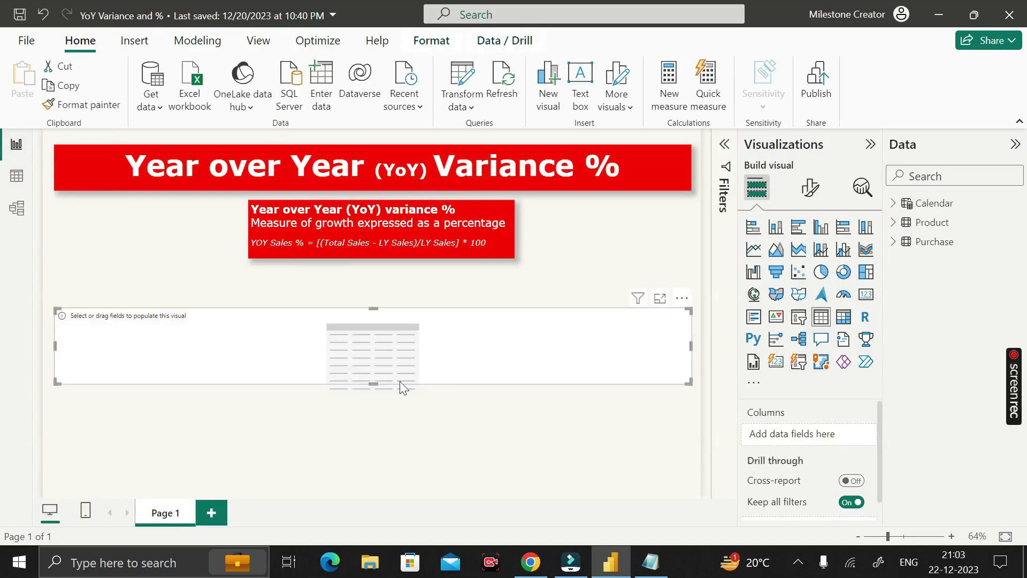
pyautogui.moveTo(371, 383); pyautogui.dragTo(371, 433)
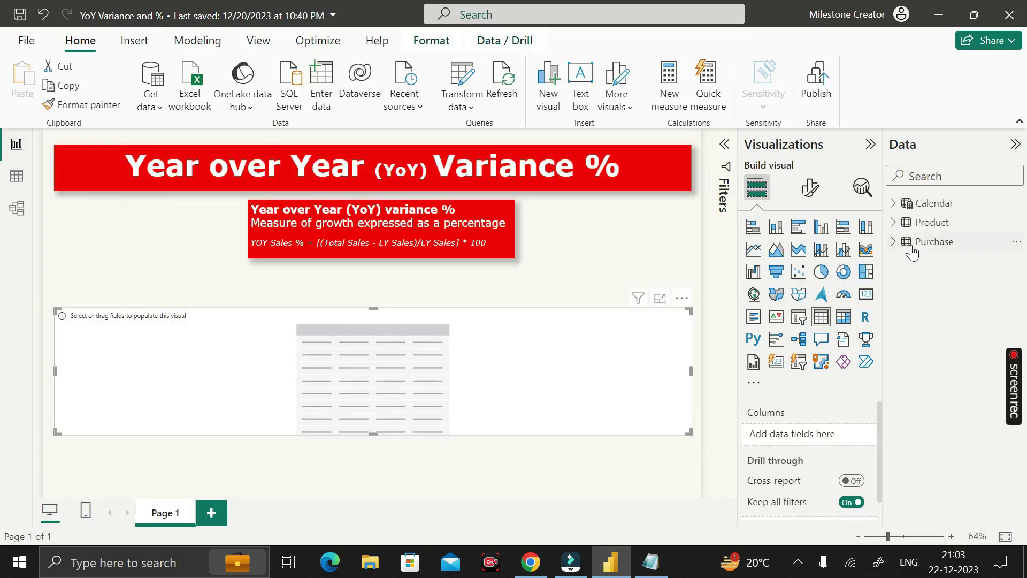
# - Add Year from the Calendar table's Date Hierarchy as a column of the table visual
pyautogui.click(891, 204)
pyautogui.click(905, 222)
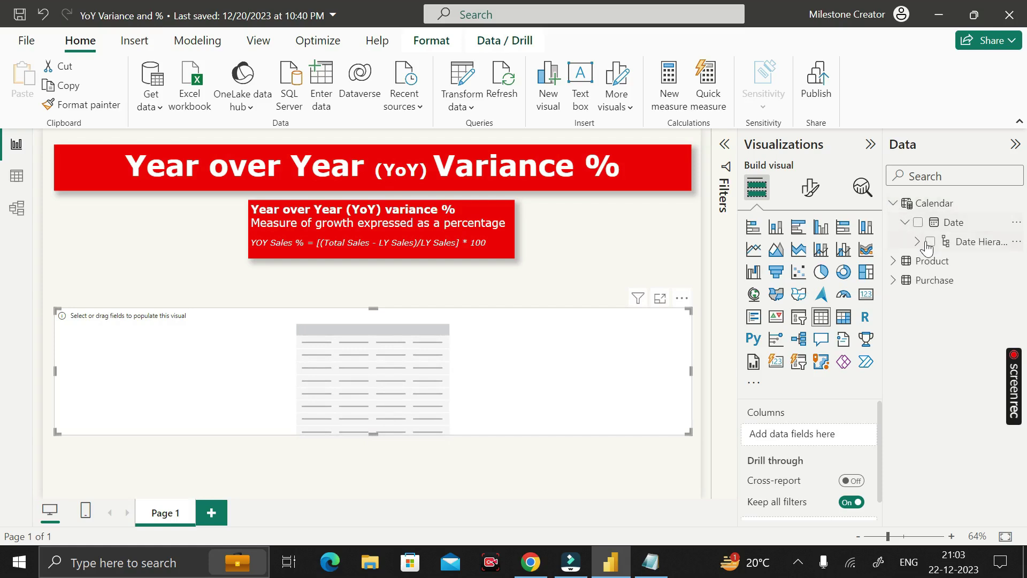
pyautogui.click(918, 243)
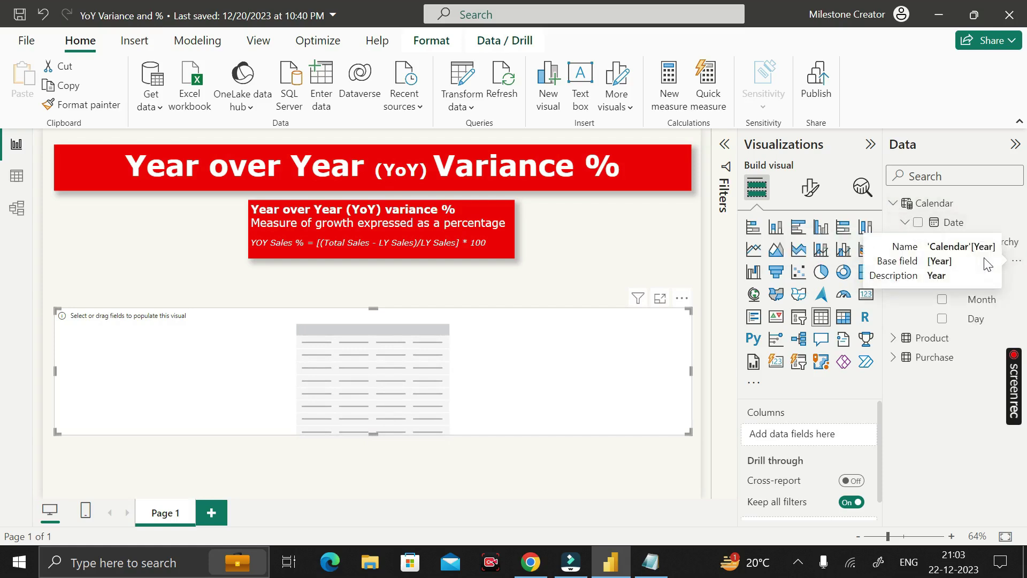
pyautogui.moveTo(978, 262); pyautogui.dragTo(842, 432)
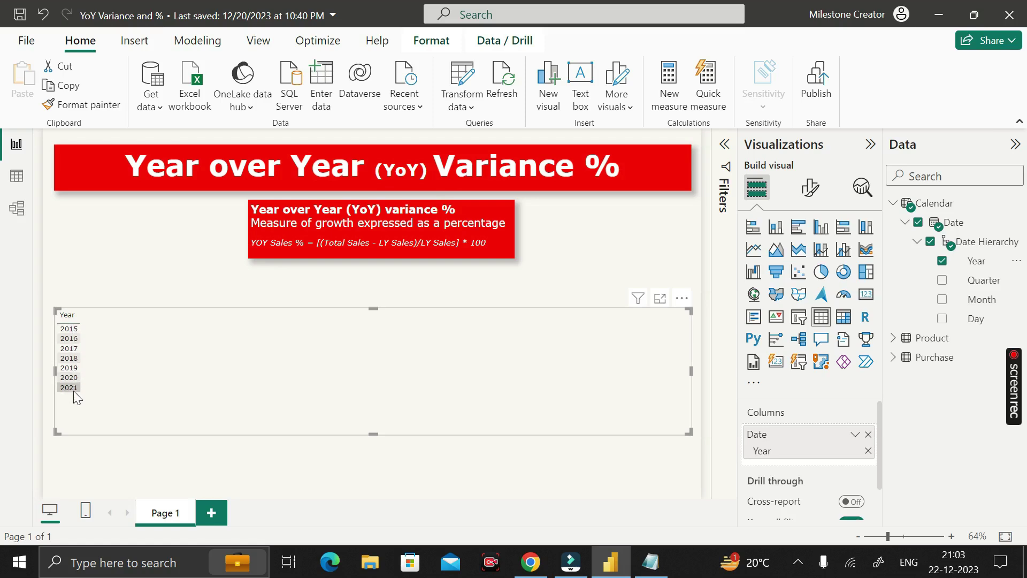
pyautogui.click(626, 244)
pyautogui.click(894, 204)
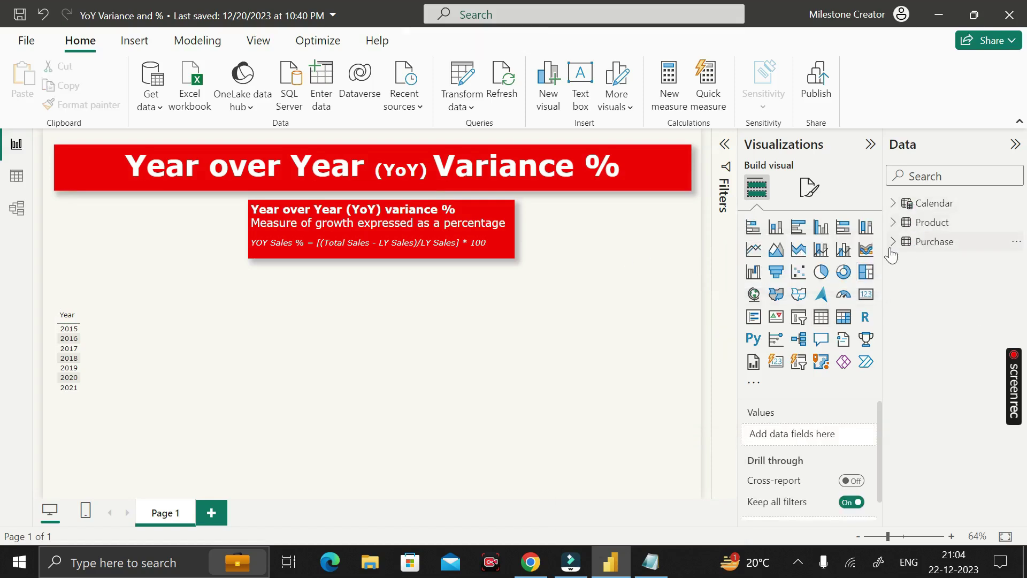
# - Create a new calculated table named All_Measure with no expression after the equals sign
pyautogui.click(17, 184)
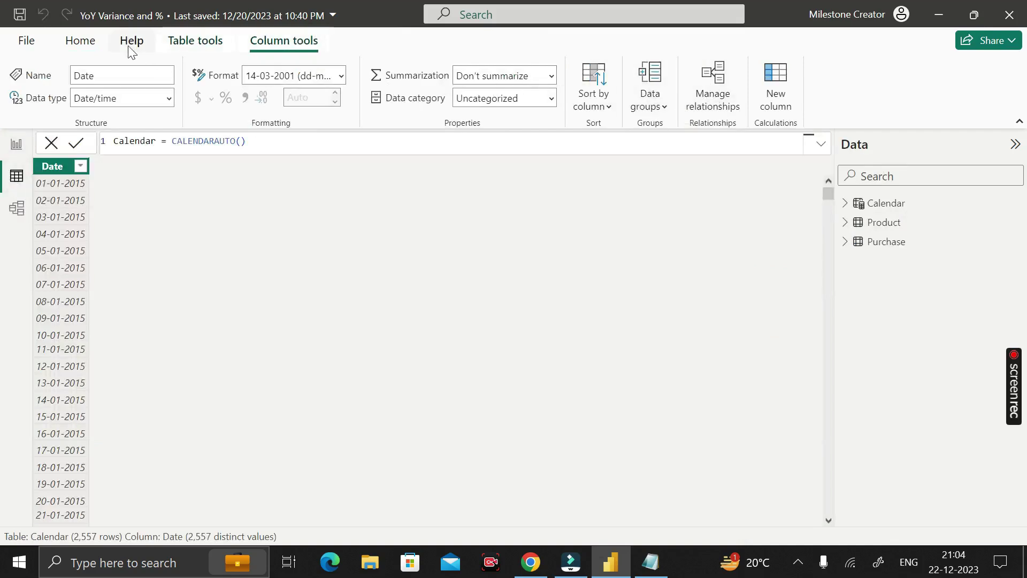
pyautogui.click(95, 40)
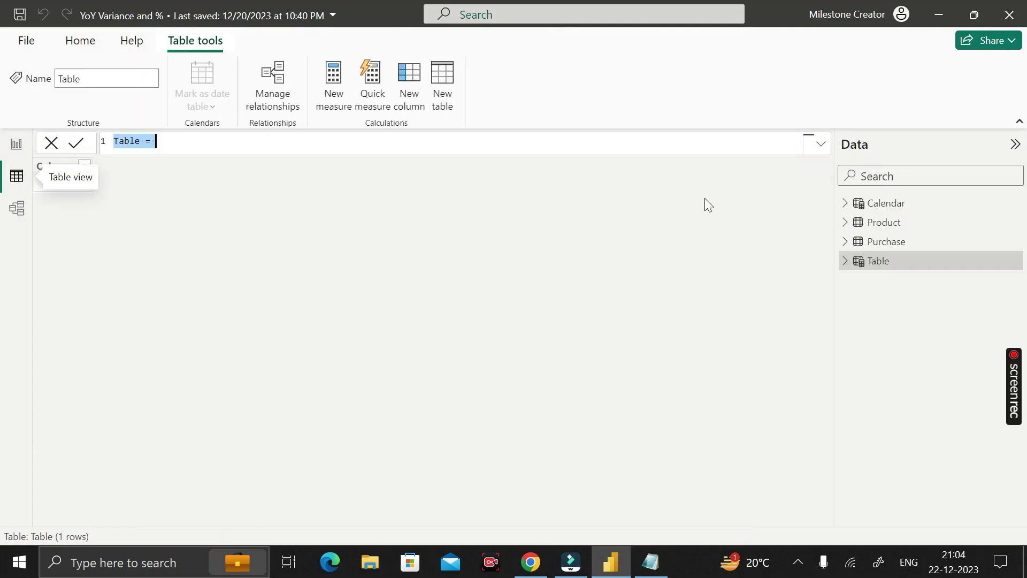
pyautogui.press('BackSpace')
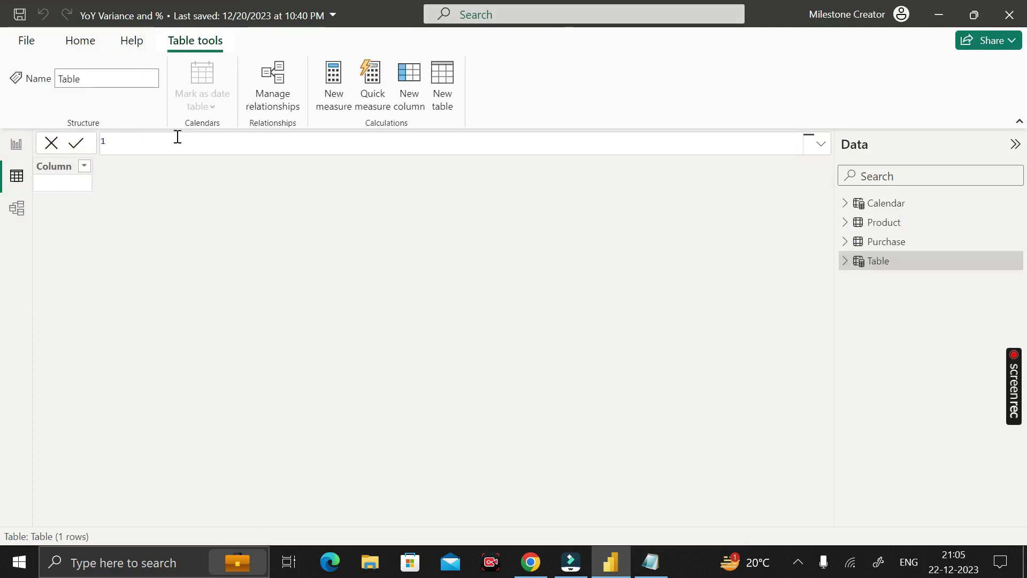
pyautogui.write('All_Measure =')
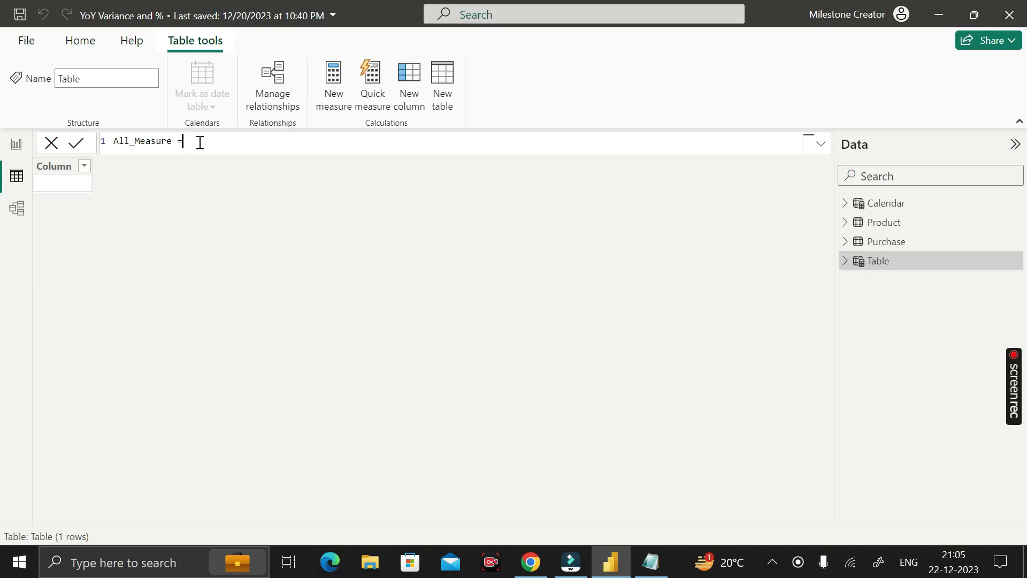
pyautogui.press('Return')
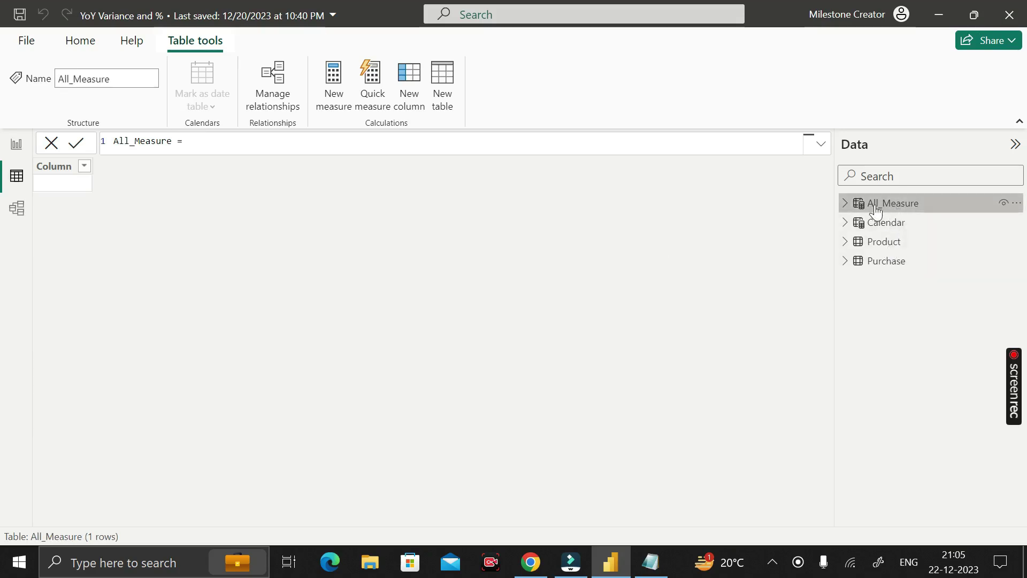
# - Create a new measure named Total Revenue in the All_Measure table from the report page
pyautogui.moveTo(877, 213)
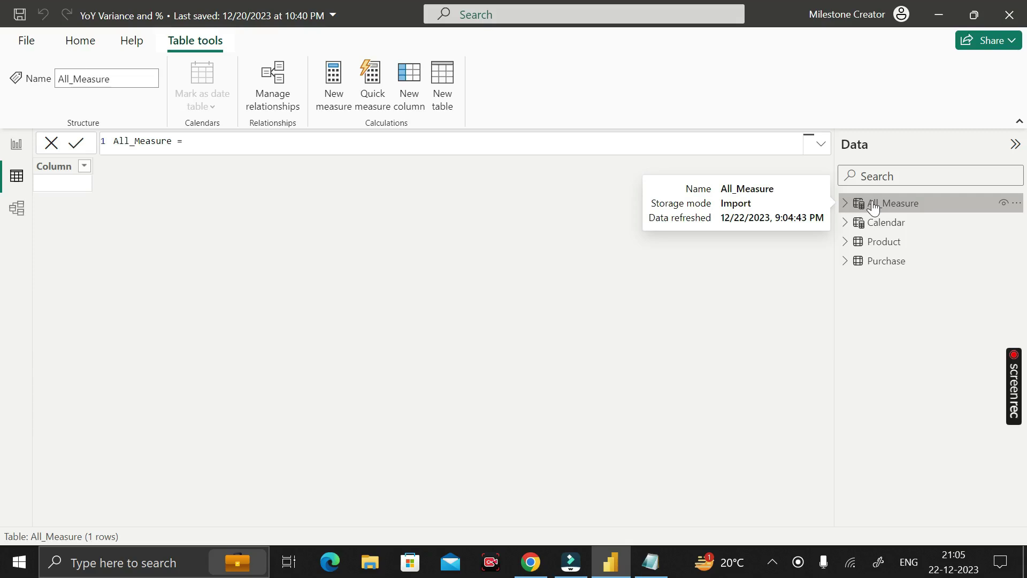
pyautogui.click(12, 151)
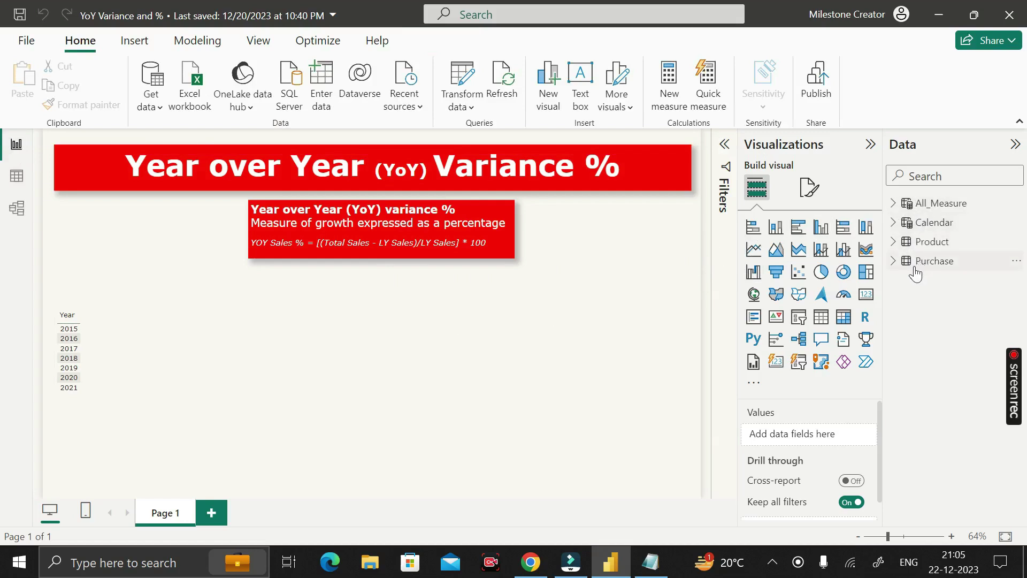
pyautogui.click(893, 261)
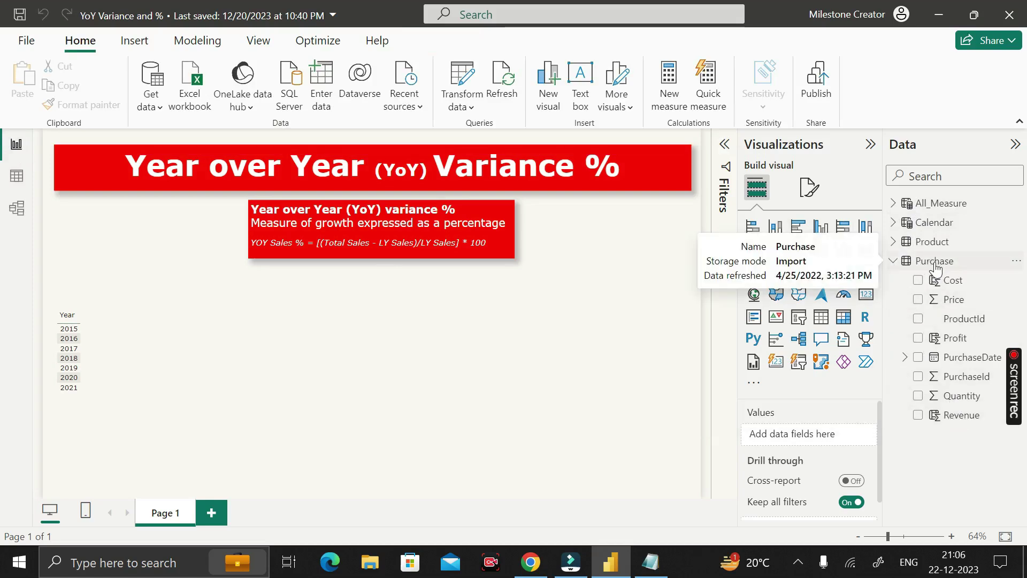
pyautogui.click(910, 265)
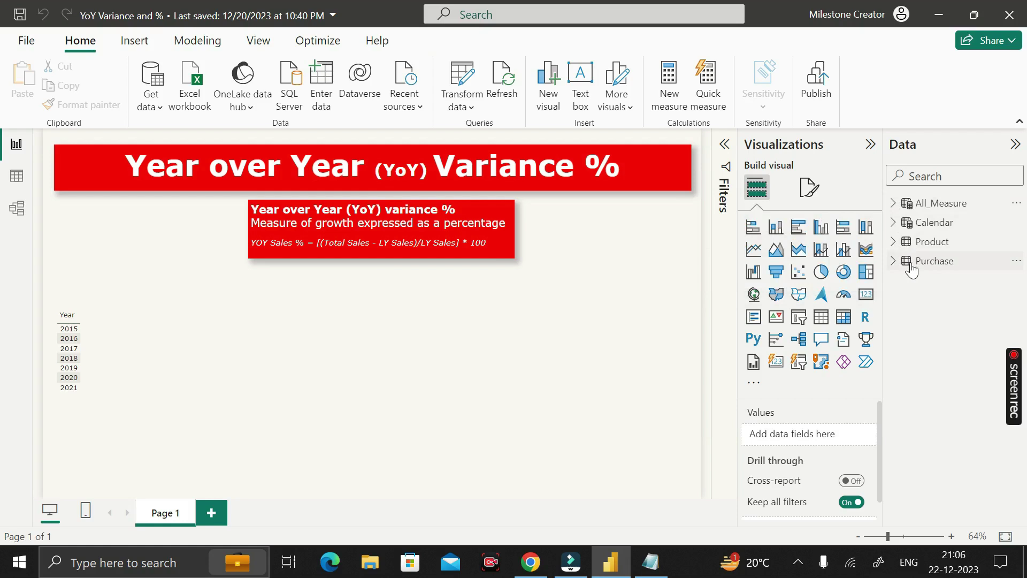
pyautogui.rightClick(929, 204)
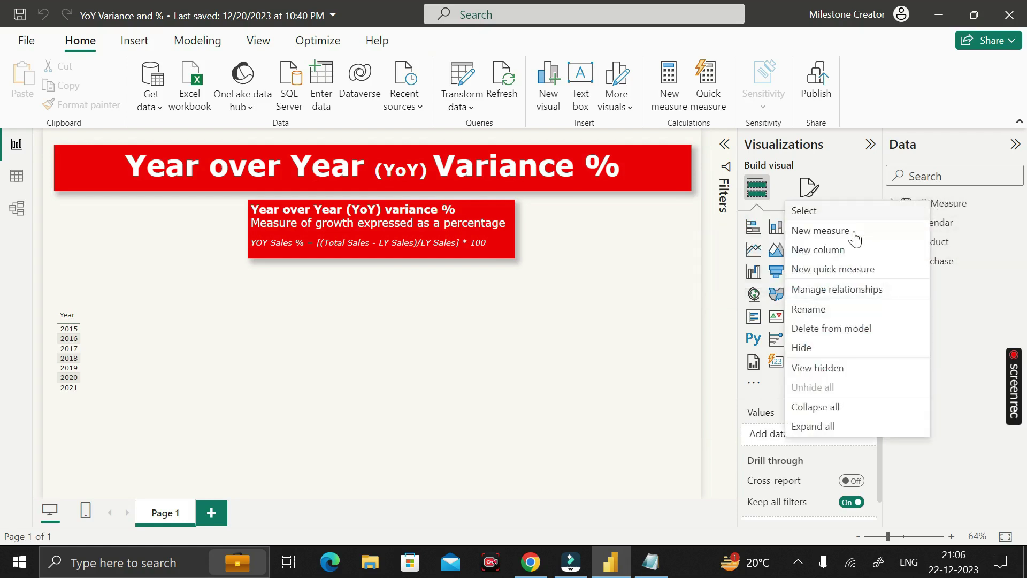
pyautogui.click(828, 236)
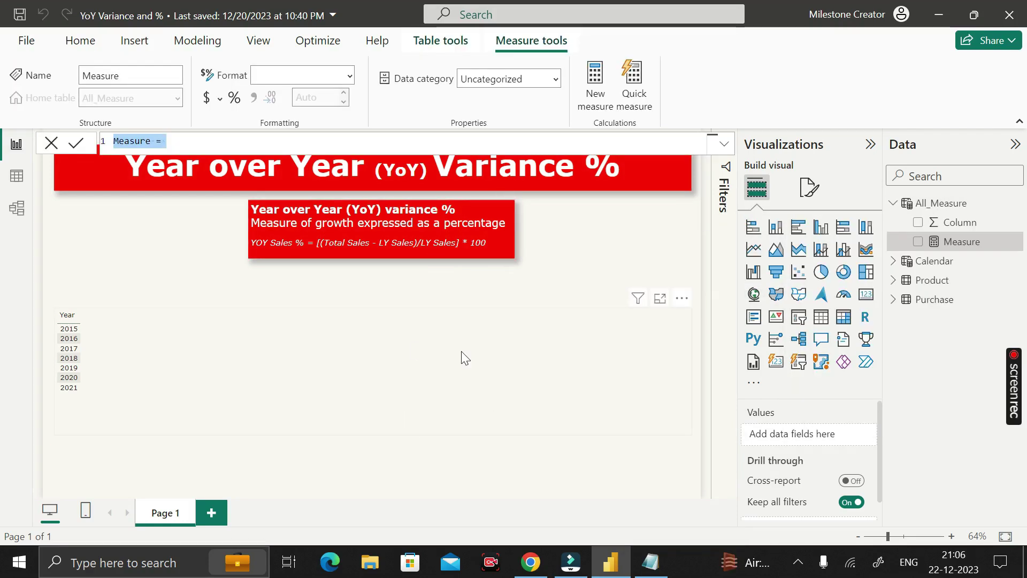
pyautogui.write('tal')
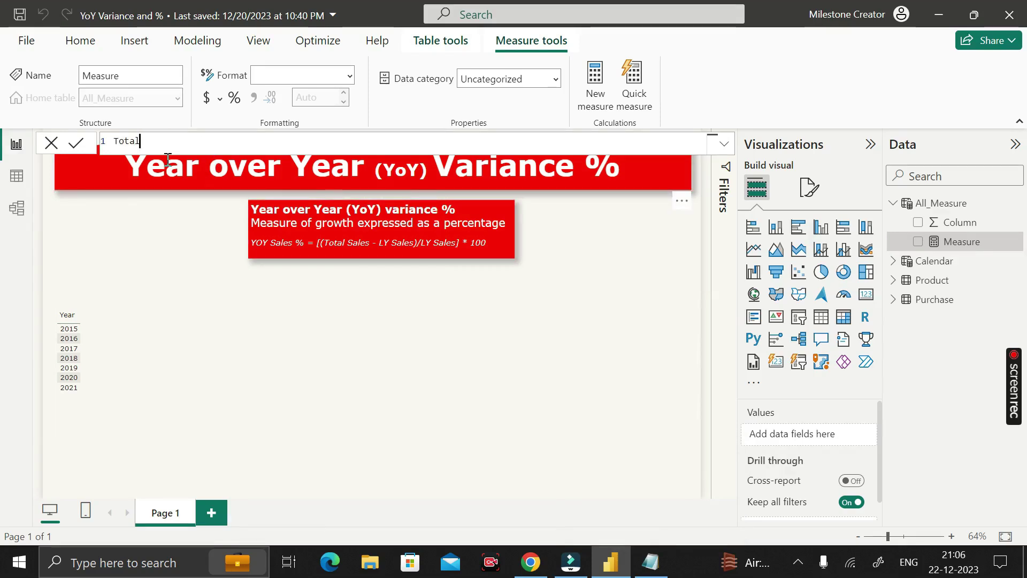
pyautogui.write('otal Revenue =')
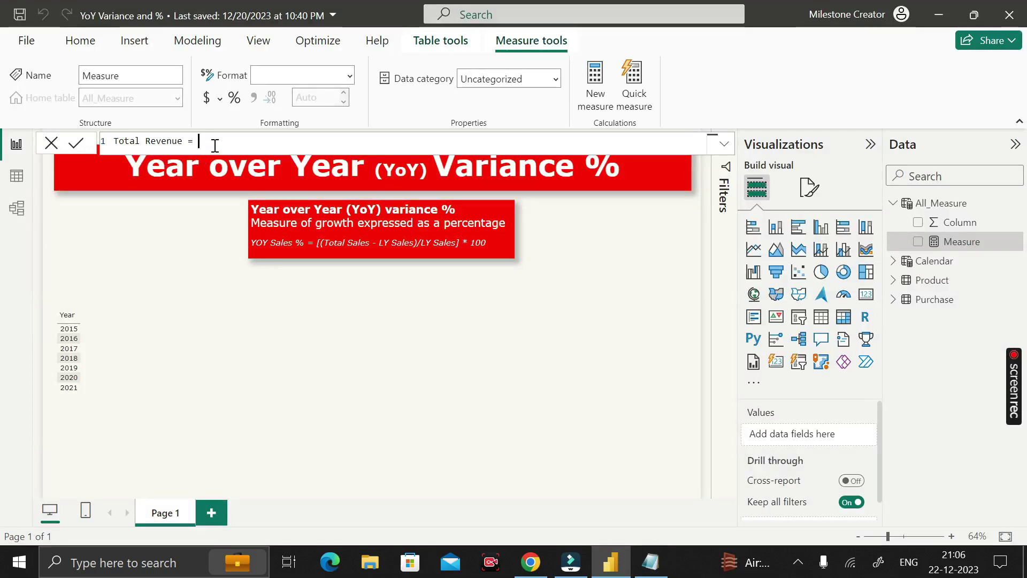
# - Define Total Revenue as SUMX(Purchase,Purchase[Revenue]) and add the measure to the table visual beside Year
pyautogui.write('sum')
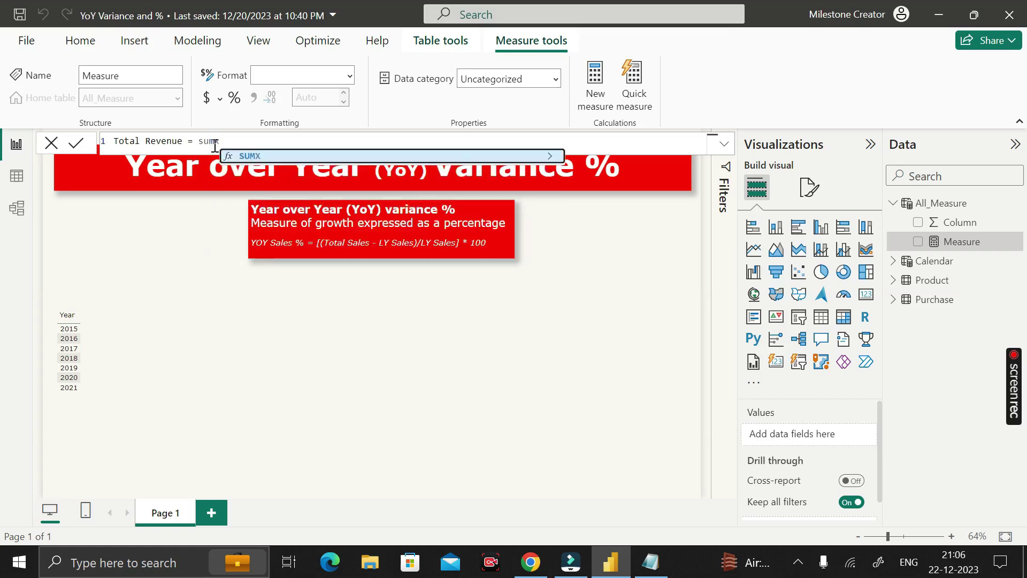
pyautogui.write('x')
pyautogui.press('Tab')
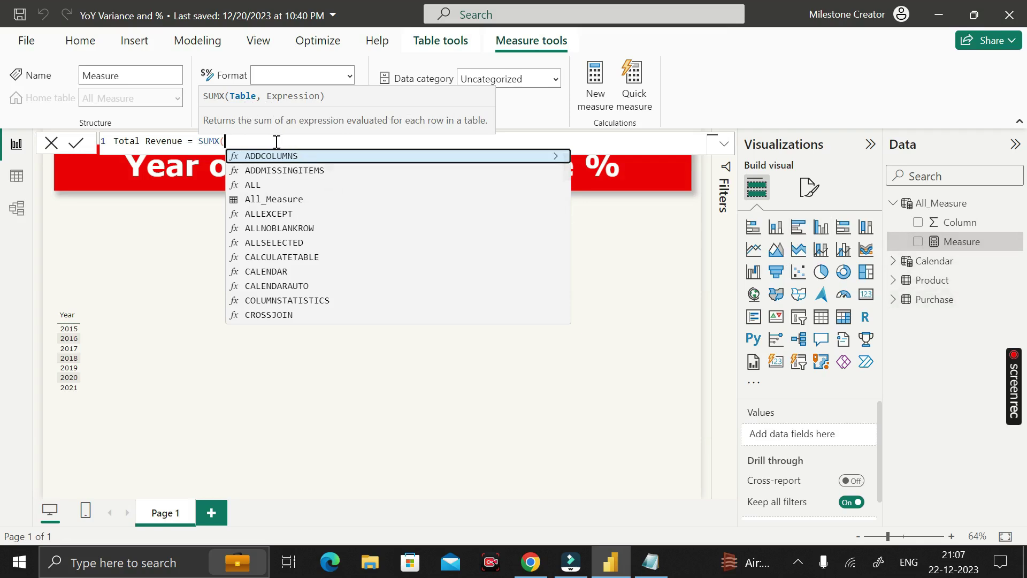
pyautogui.write('pu')
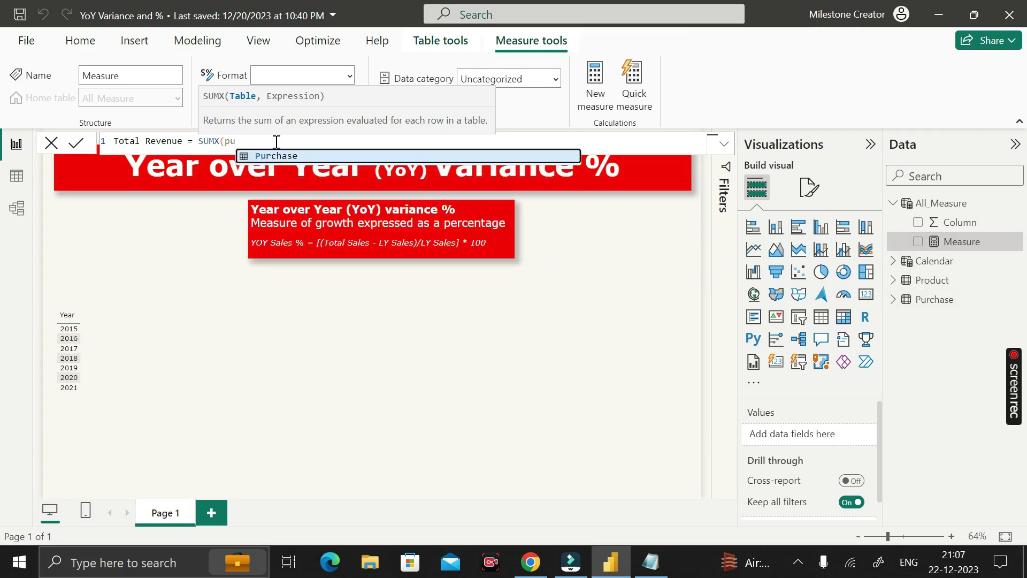
pyautogui.press('Tab')
pyautogui.write(',')
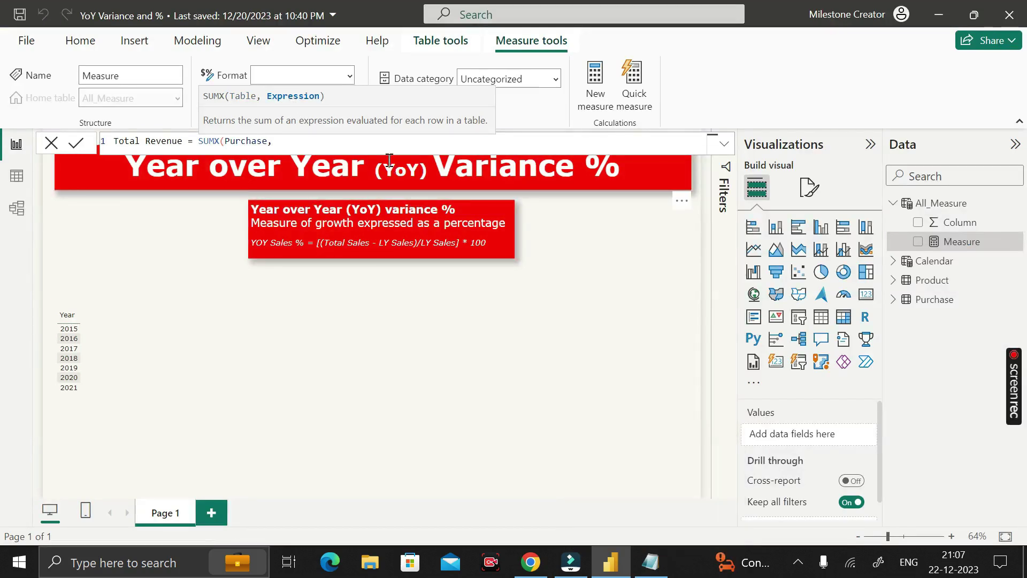
pyautogui.write('rev')
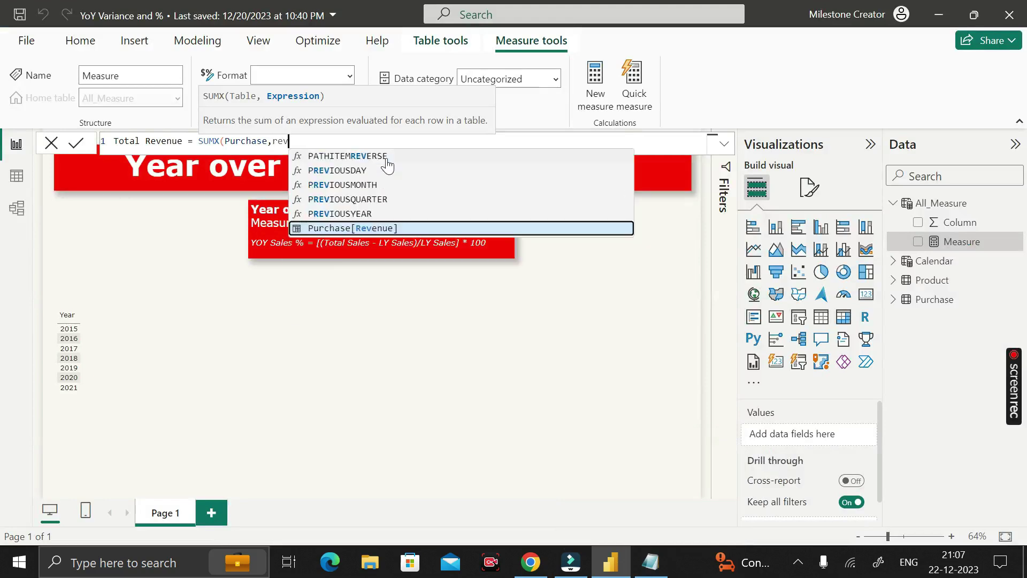
pyautogui.press('Down')
pyautogui.press('Down')
pyautogui.press('Down')
pyautogui.press('Down')
pyautogui.press('Down')
pyautogui.press('Down')
pyautogui.press('Tab')
pyautogui.write(')')
pyautogui.press('Return')
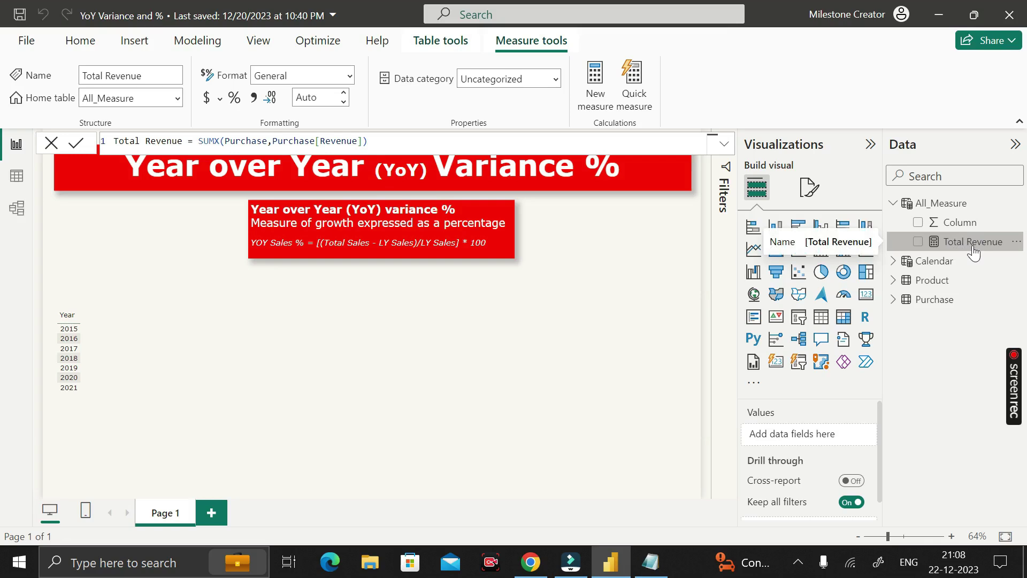
pyautogui.moveTo(974, 259); pyautogui.dragTo(204, 356)
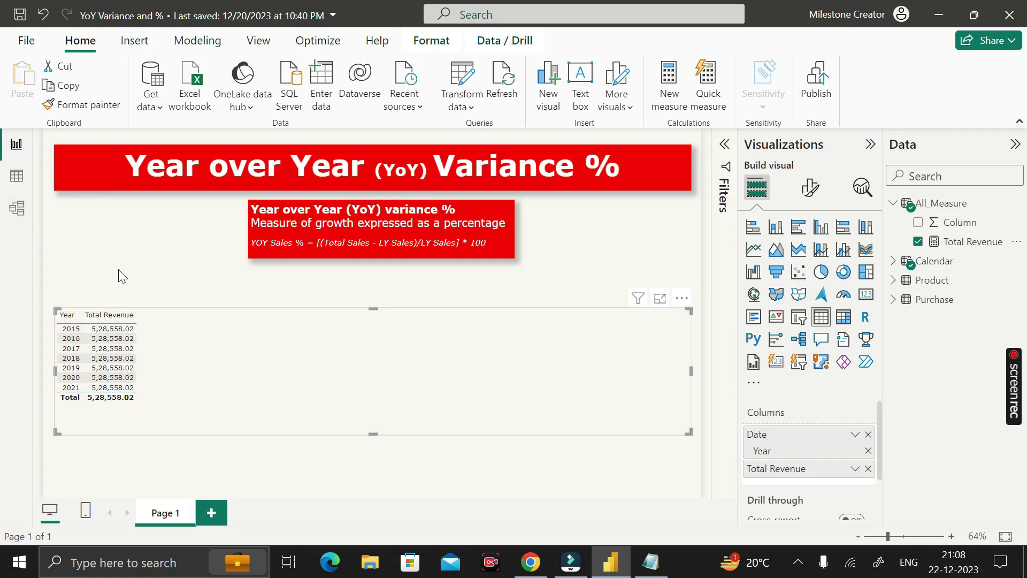
# - Rearrange the model diagram so that the Purchase, Product, Calendar and All_Measure tables no longer overlap, with Product below Purchase
pyautogui.click(18, 209)
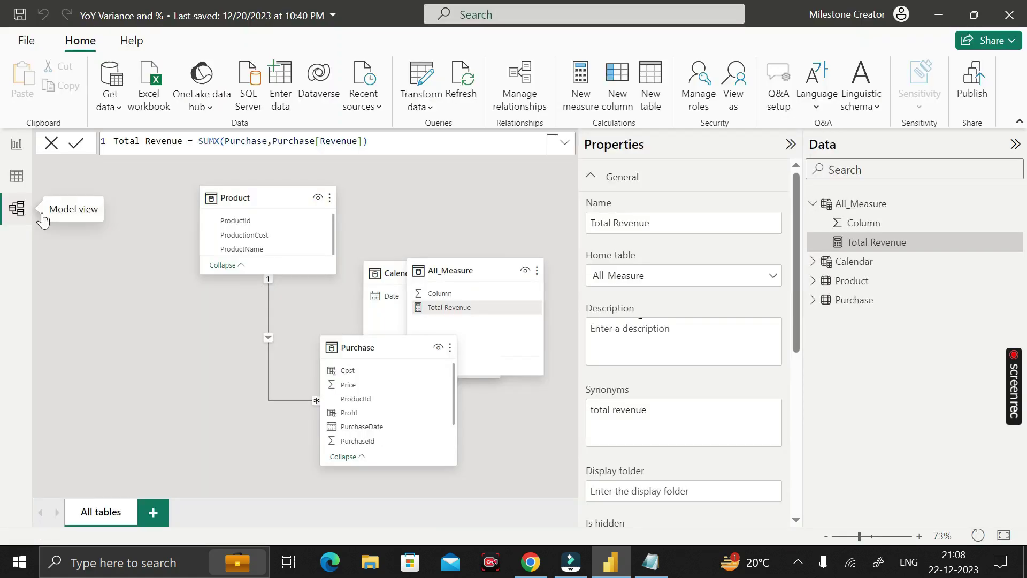
pyautogui.click(791, 144)
pyautogui.moveTo(475, 278); pyautogui.dragTo(665, 238)
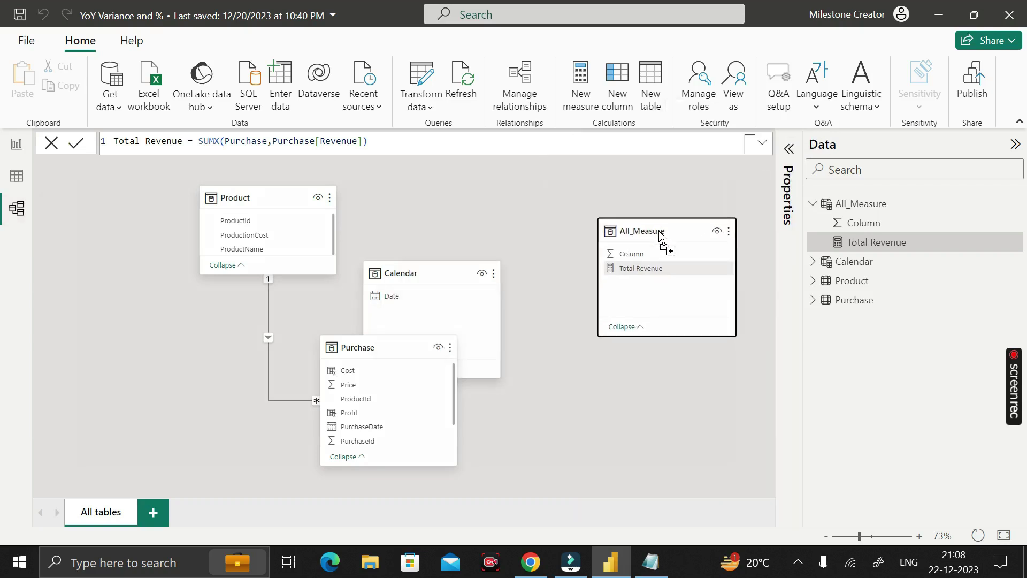
pyautogui.moveTo(396, 346); pyautogui.dragTo(152, 342)
pyautogui.moveTo(396, 269); pyautogui.dragTo(406, 325)
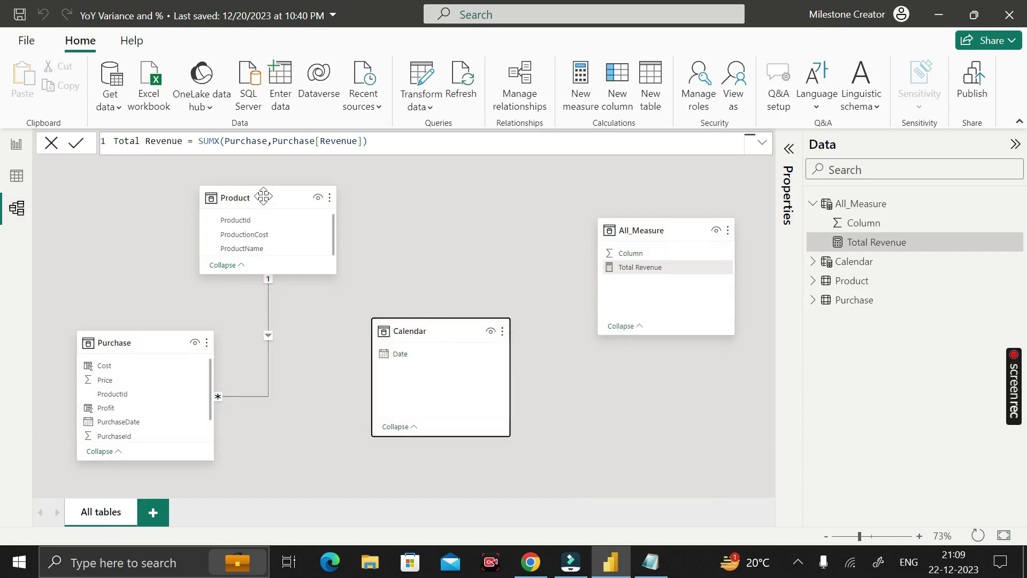
pyautogui.moveTo(265, 197); pyautogui.dragTo(396, 233)
pyautogui.moveTo(188, 337); pyautogui.dragTo(324, 204)
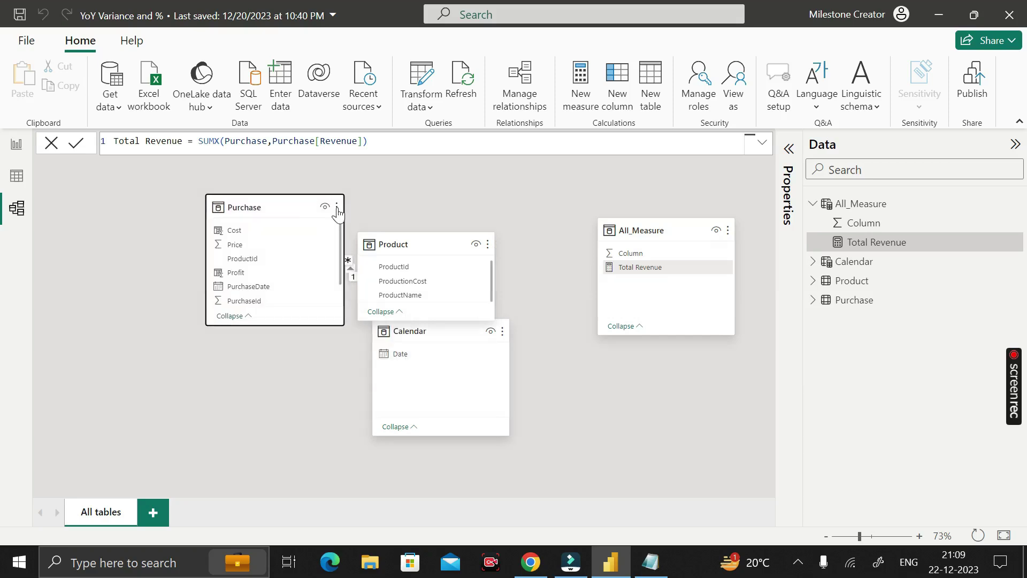
pyautogui.moveTo(419, 240); pyautogui.dragTo(129, 378)
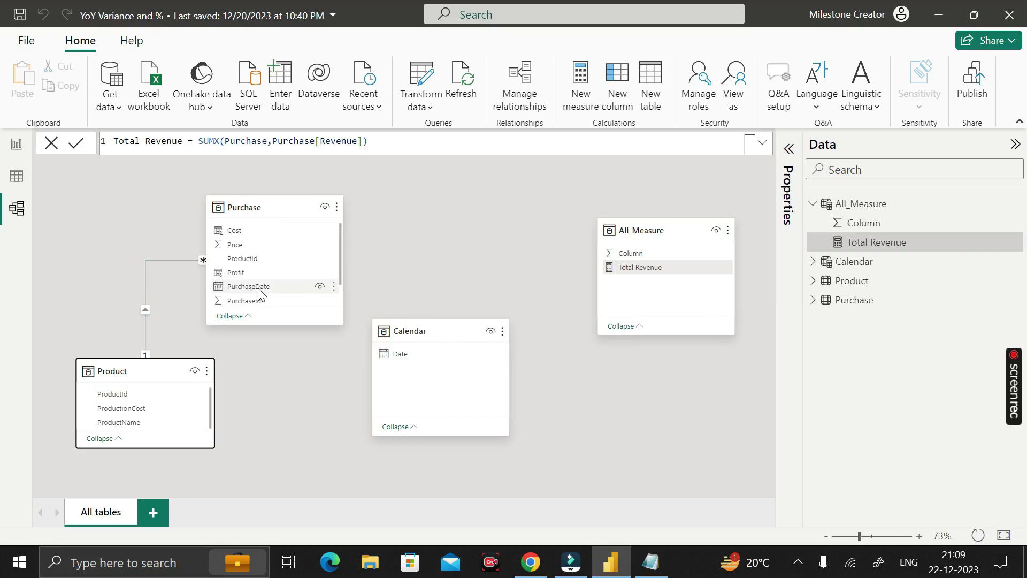
# - Relate PurchaseDate in the Purchase table to Date in the Calendar table and return to the report page
pyautogui.moveTo(253, 293); pyautogui.dragTo(411, 361)
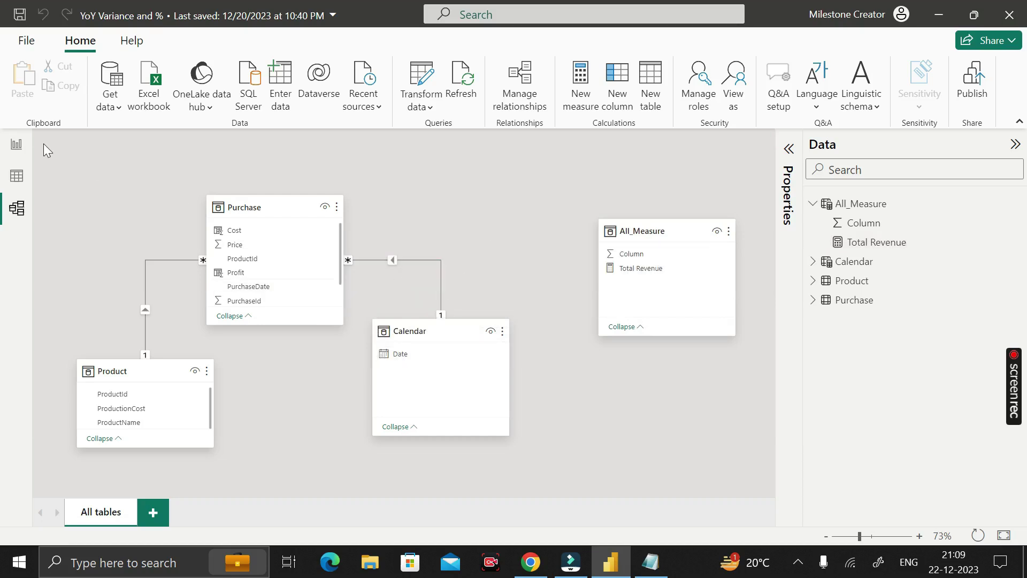
pyautogui.click(17, 147)
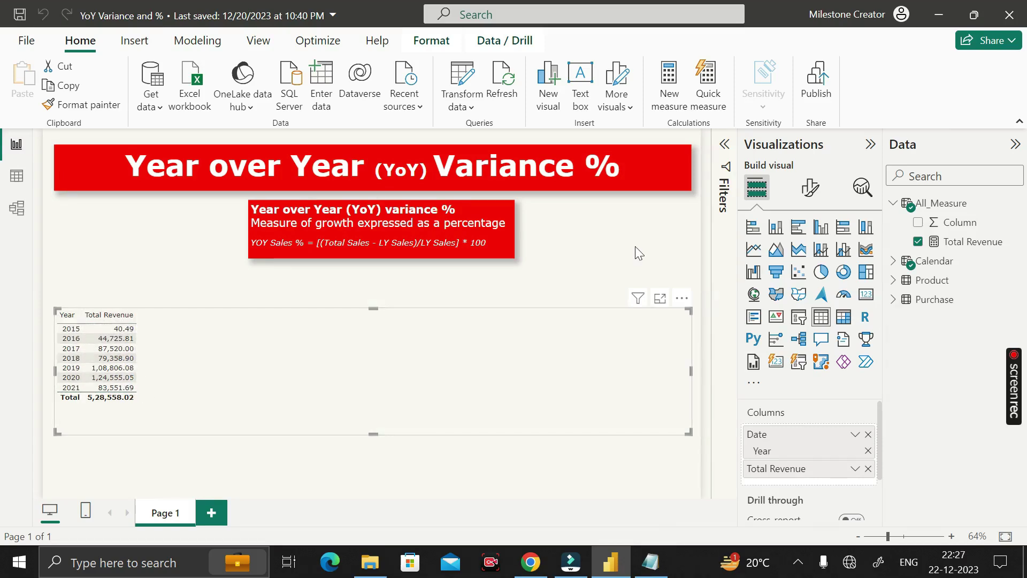
pyautogui.click(638, 253)
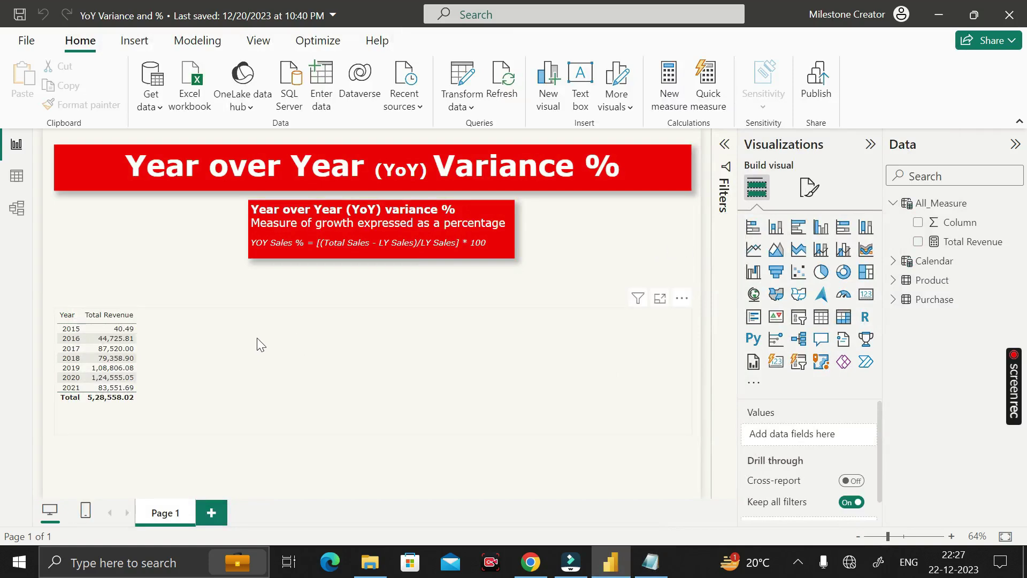
# - Start a new measure named Previous Year Revenue in the All_Measure table
pyautogui.rightClick(935, 206)
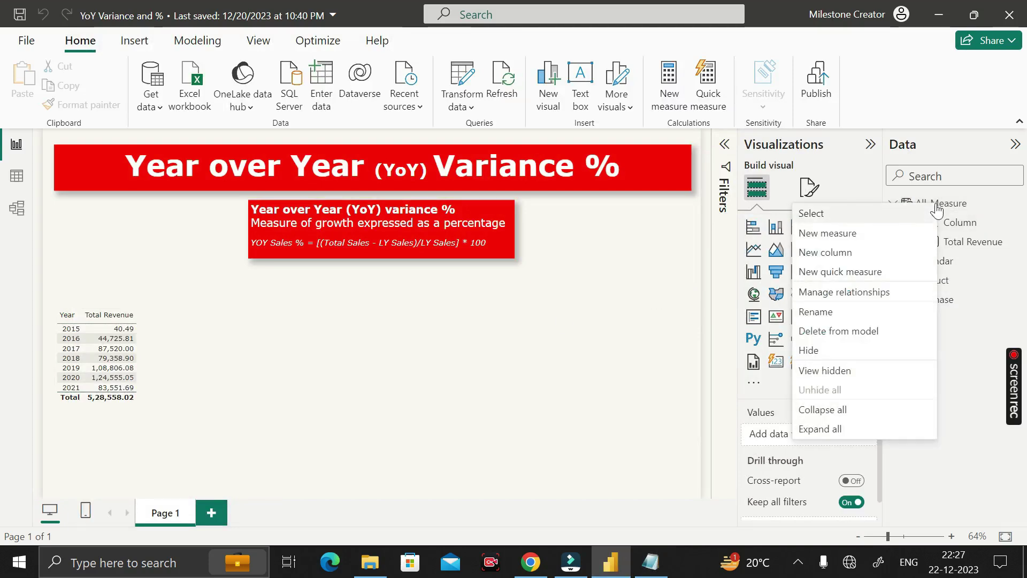
pyautogui.click(829, 234)
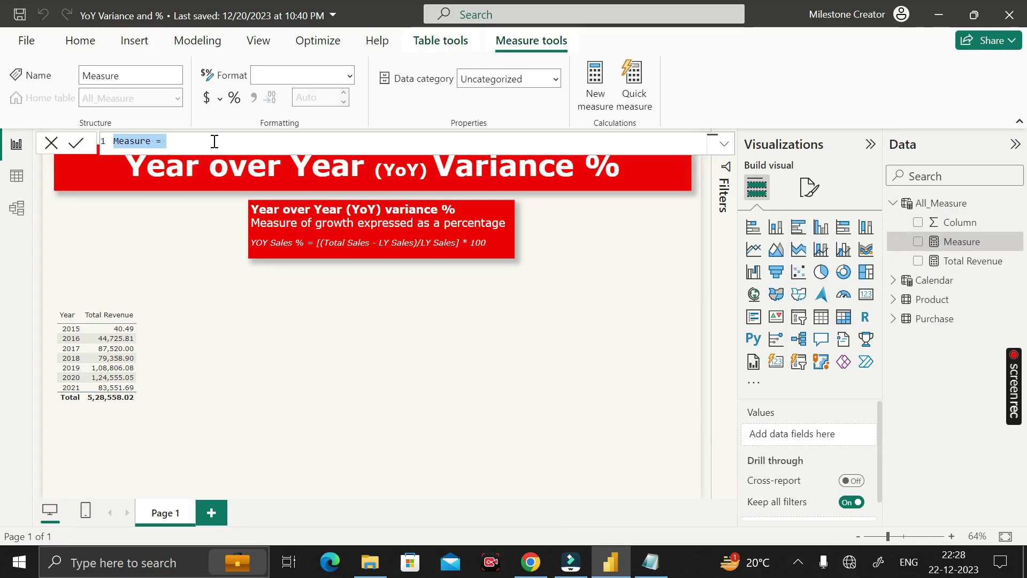
pyautogui.press('BackSpace')
pyautogui.write('Previous Year Sa')
pyautogui.press('BackSpace')
pyautogui.press('BackSpace')
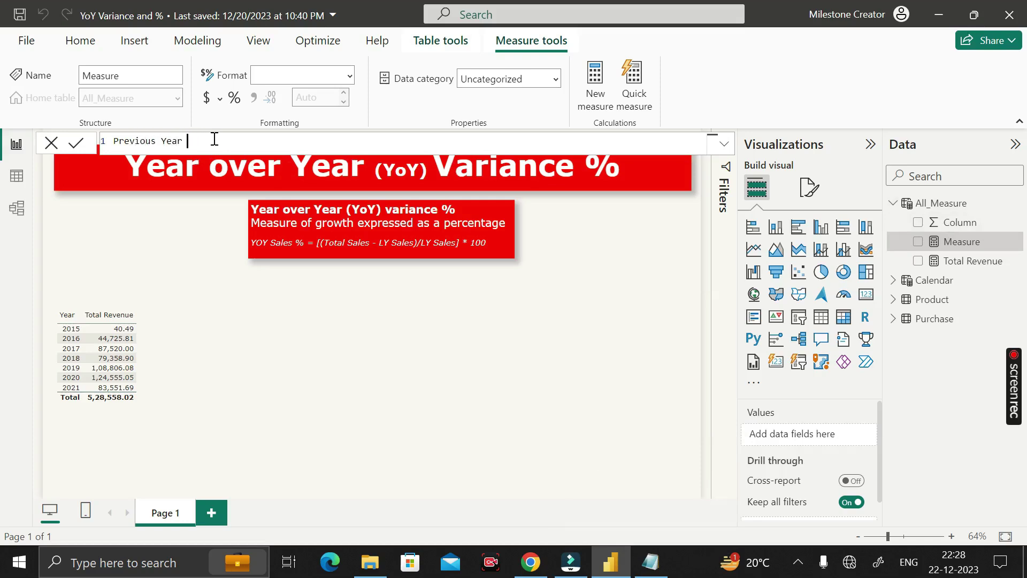
pyautogui.write('Revenue = CAL')
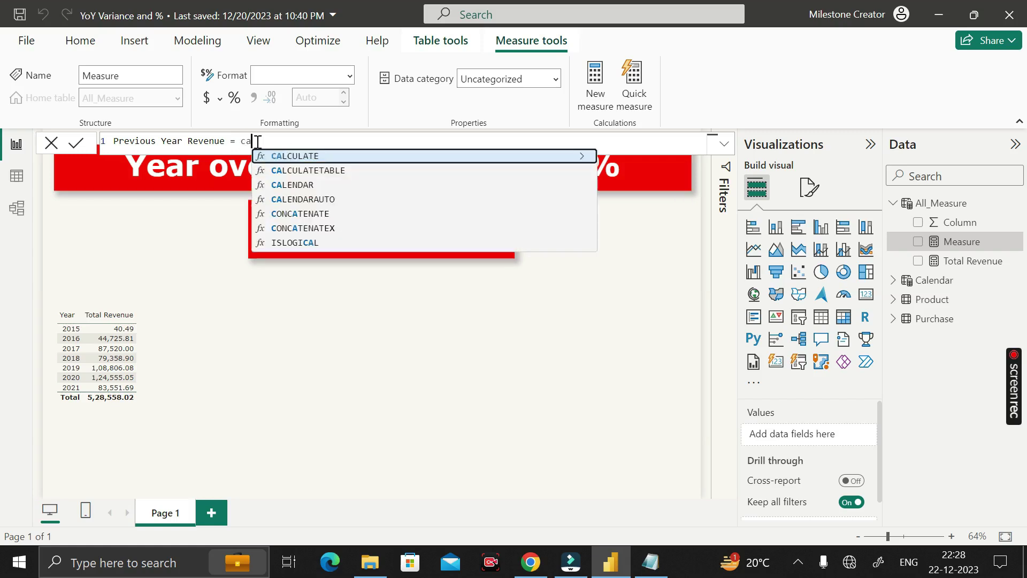
# - Begin the Previous Year Revenue formula with CALCULATE, using the [Total Revenue] measure as its expression
pyautogui.press('Tab')
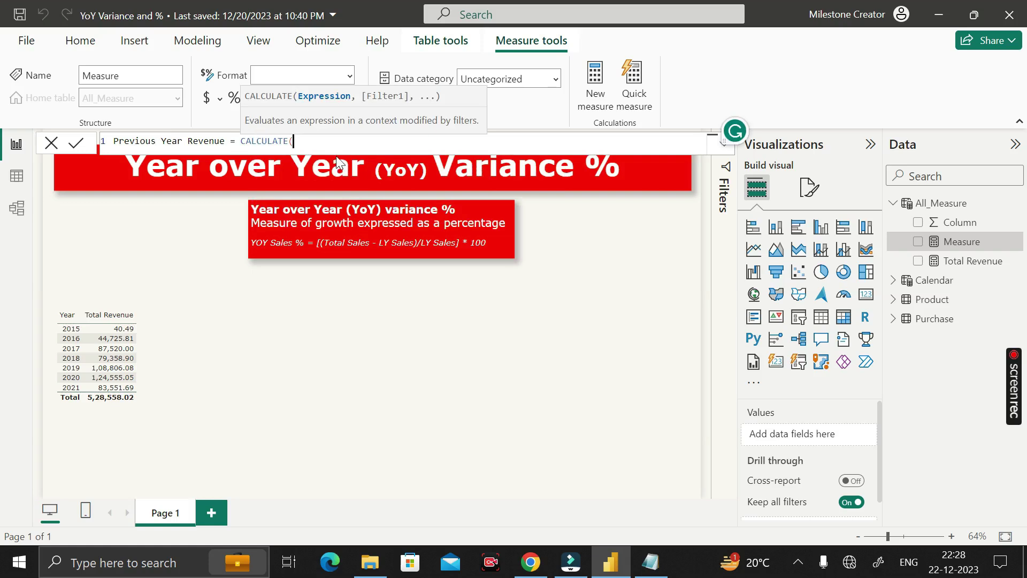
pyautogui.write('tota')
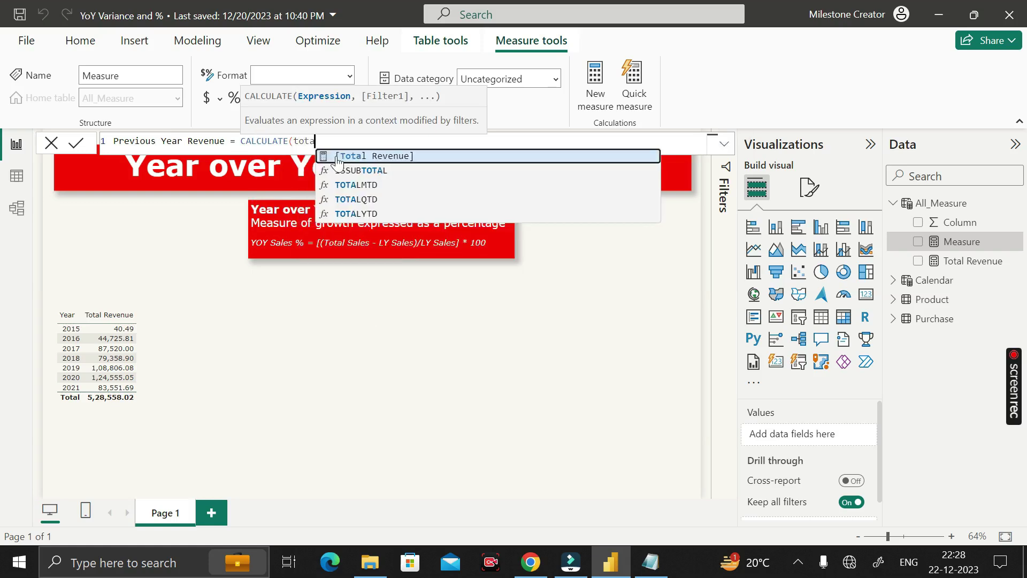
pyautogui.click(337, 156)
pyautogui.write(',')
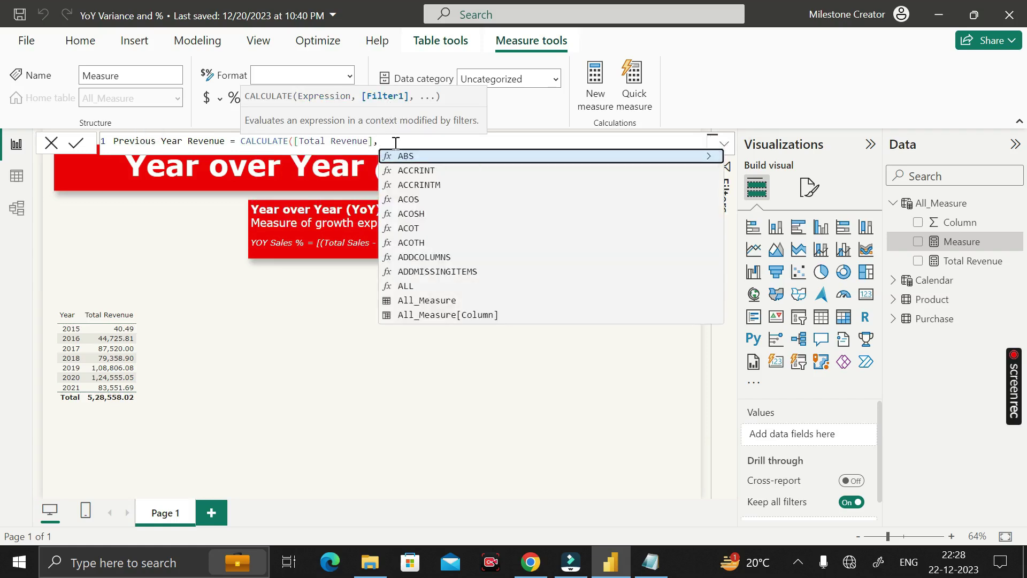
pyautogui.scroll(-10, 566, 289)
pyautogui.scroll(10, 568, 289)
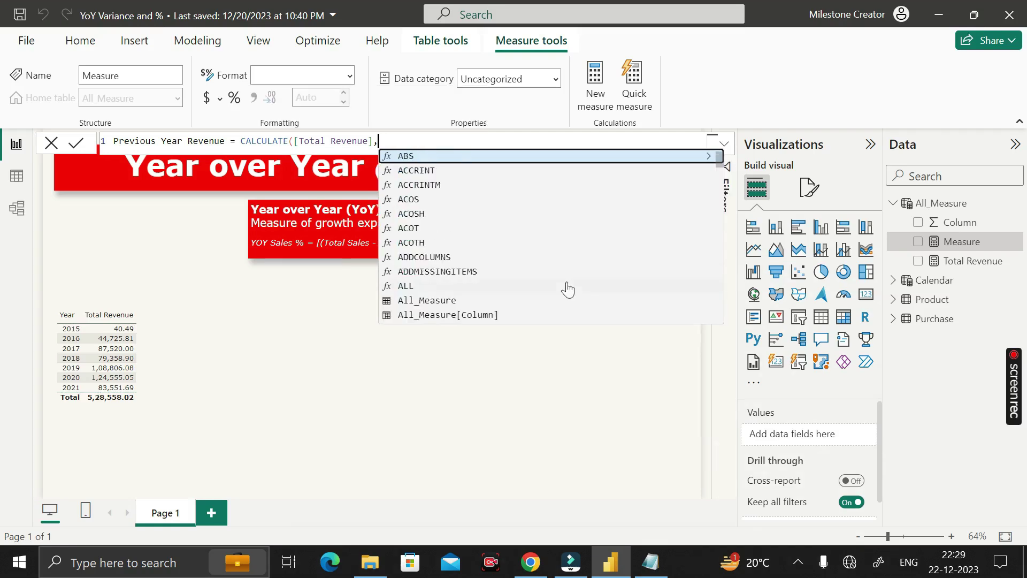
# - Add a DATEADD filter to the Previous Year Revenue formula, with 'Calendar'[Date] as its dates argument
pyautogui.write('date')
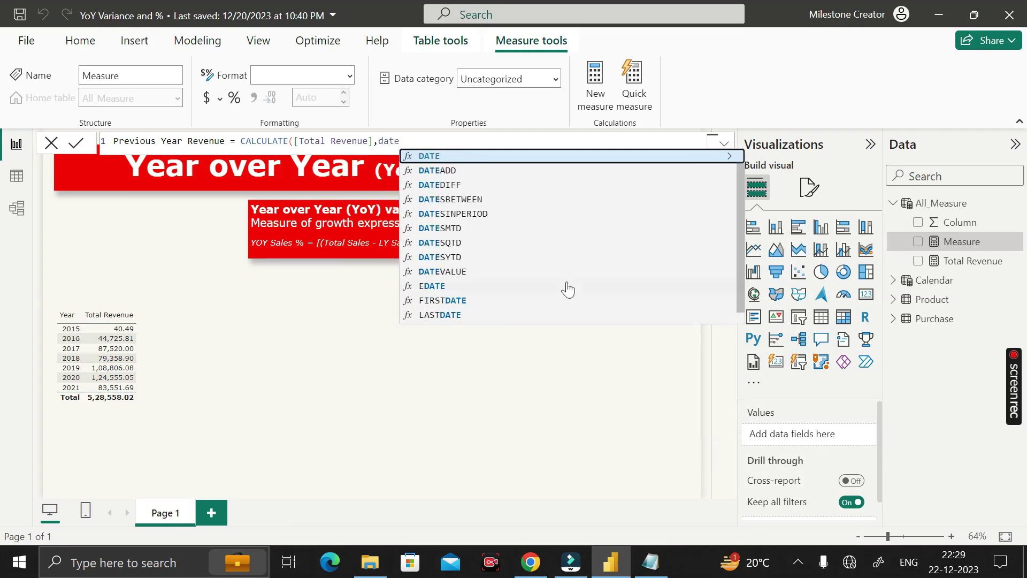
pyautogui.press('Tab')
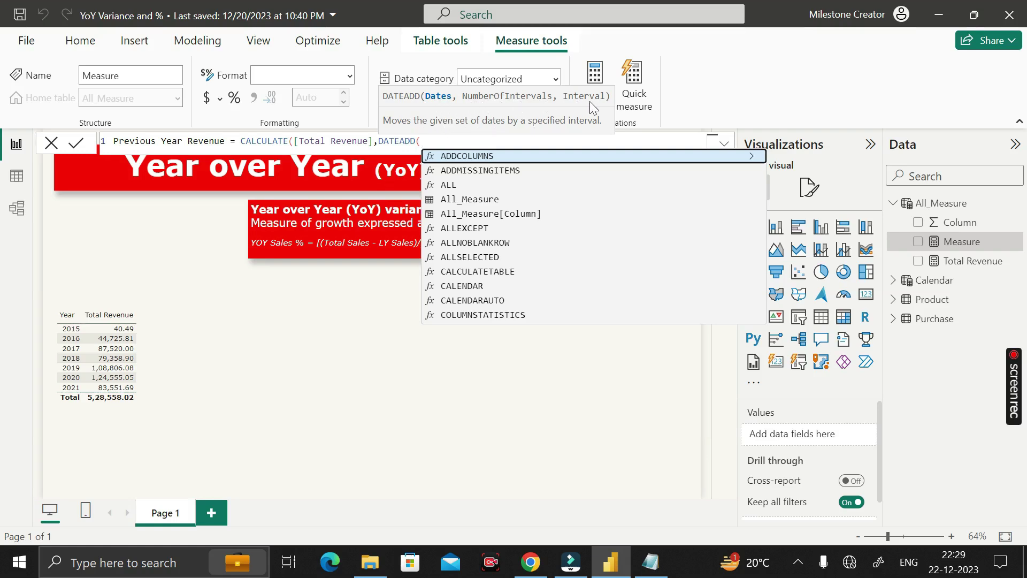
pyautogui.press('Escape')
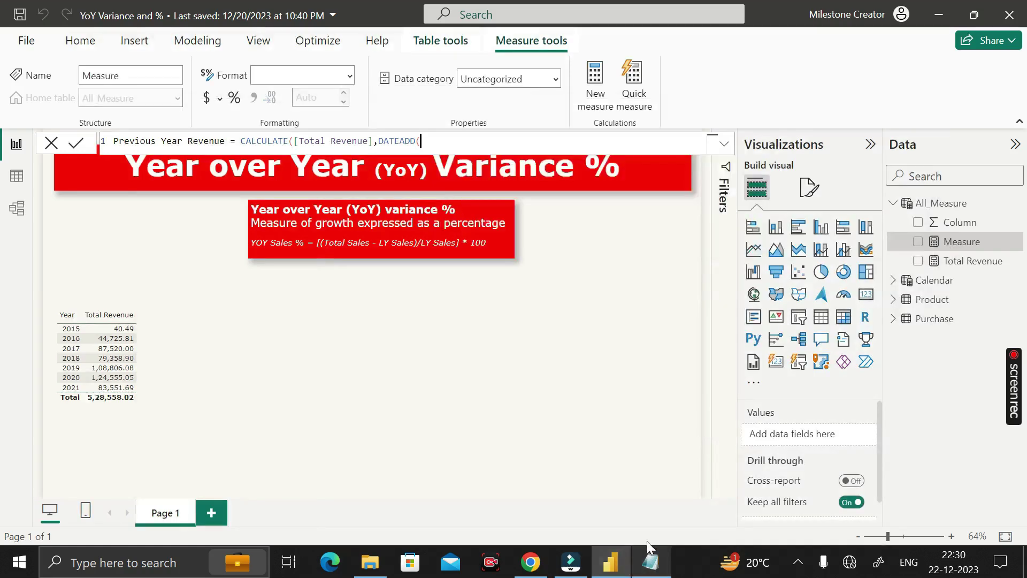
pyautogui.write('date')
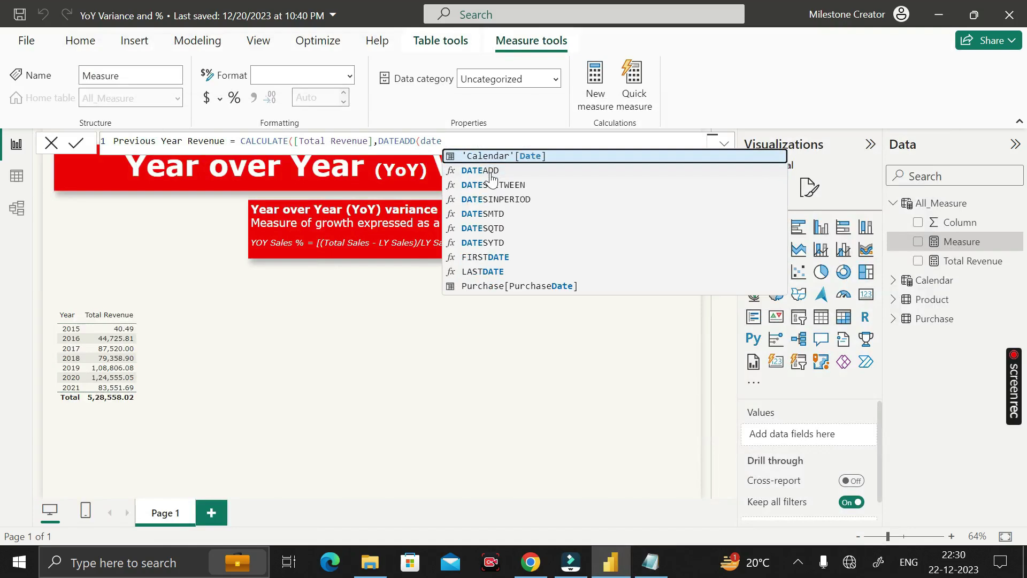
pyautogui.press('Tab')
pyautogui.write('],')
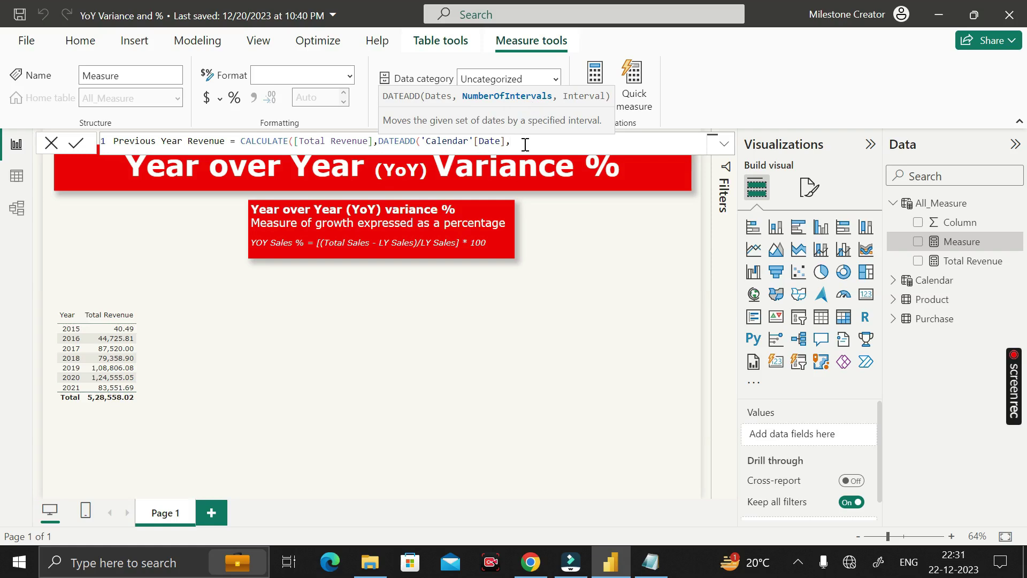
# - Finish the DATEADD filter with -1 and YEAR, close both functions and commit the Previous Year Revenue measure
pyautogui.write('-1,')
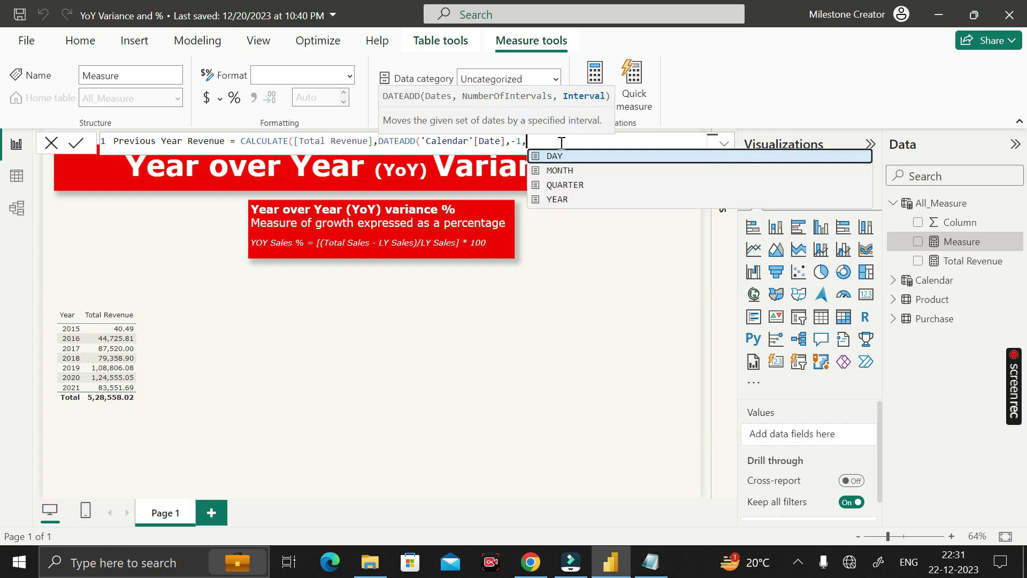
pyautogui.press('Down')
pyautogui.press('Down')
pyautogui.press('Down')
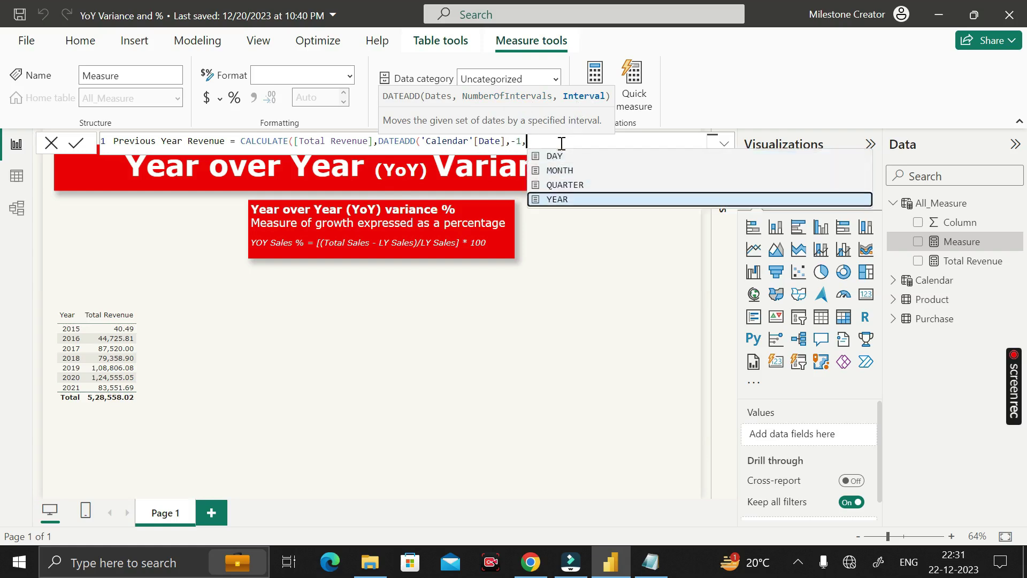
pyautogui.press('Tab')
pyautogui.write(')')
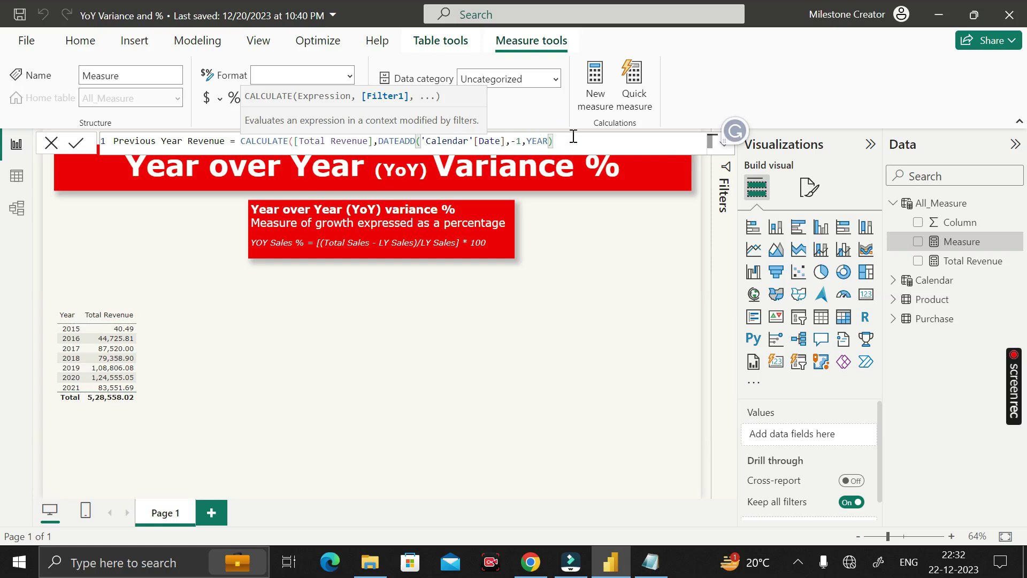
pyautogui.write(')')
pyautogui.press('Return')
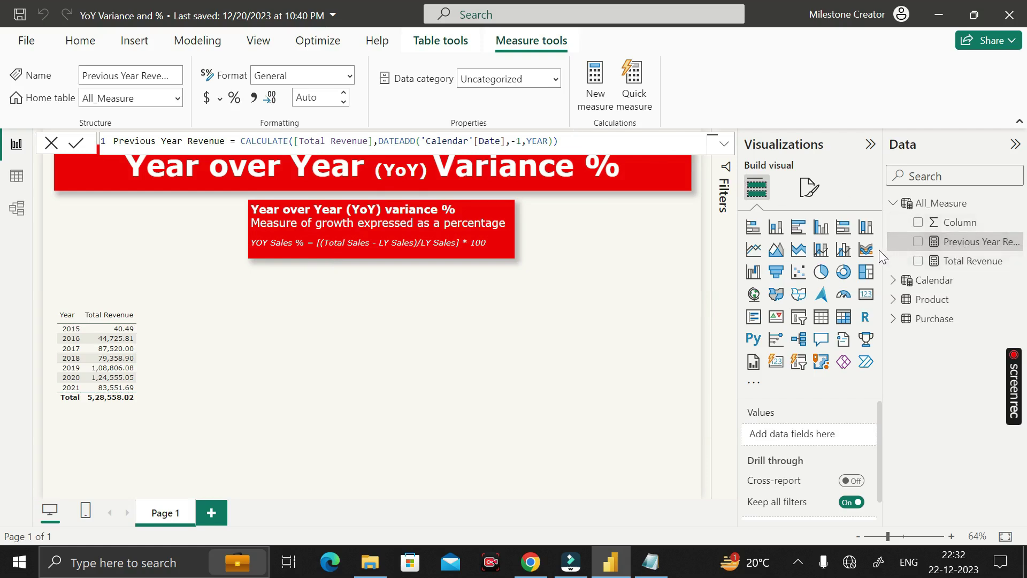
# - Widen the field list and add the Previous Year Revenue measure to the table visual after Total Revenue
pyautogui.moveTo(882, 256); pyautogui.dragTo(853, 264)
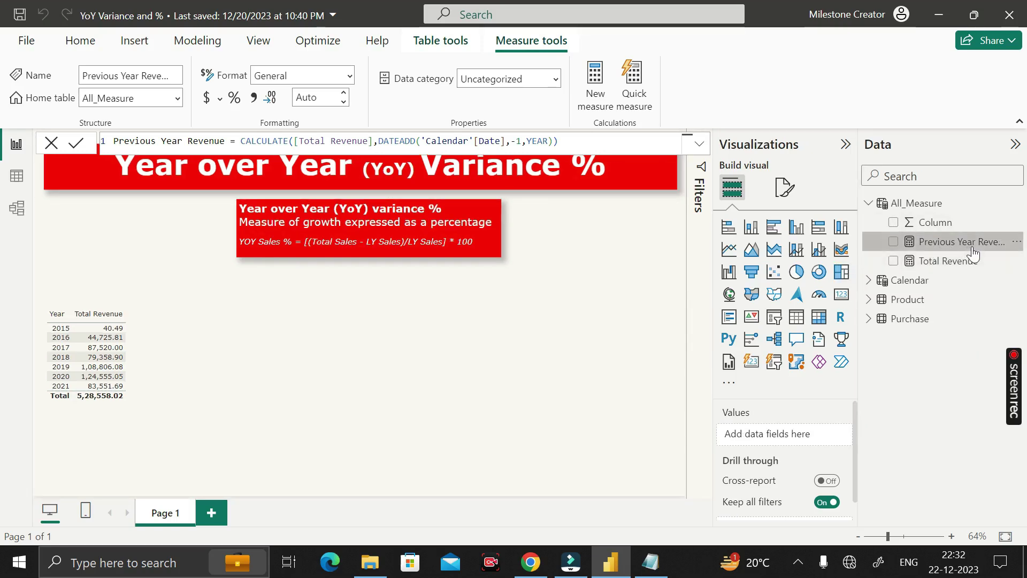
pyautogui.click(537, 335)
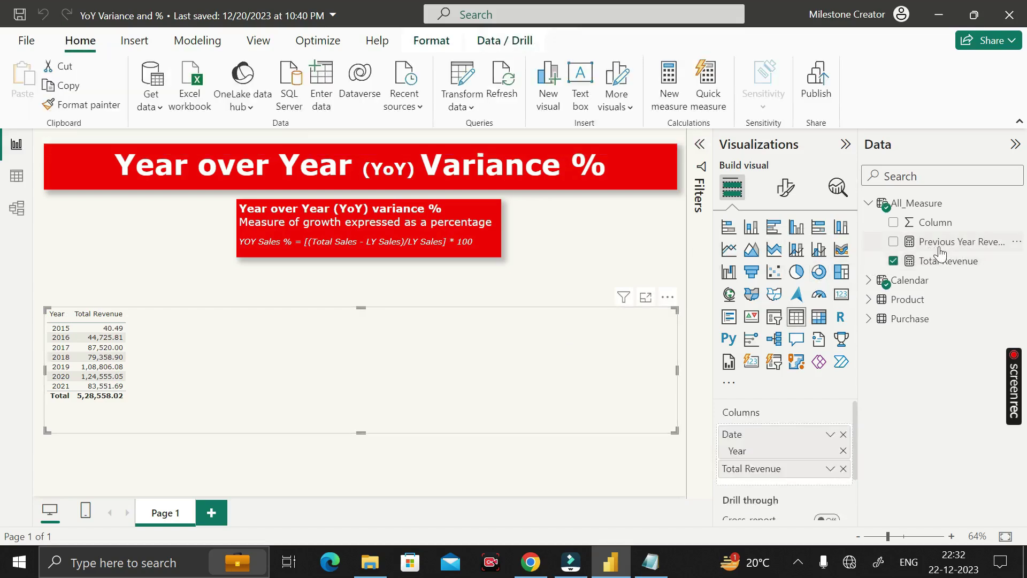
pyautogui.moveTo(936, 252); pyautogui.dragTo(798, 473)
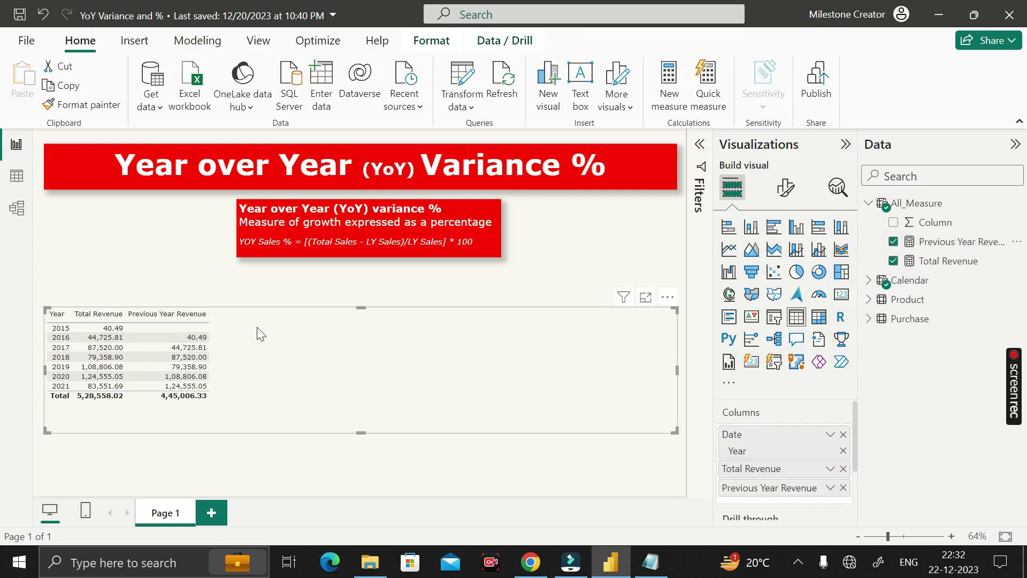
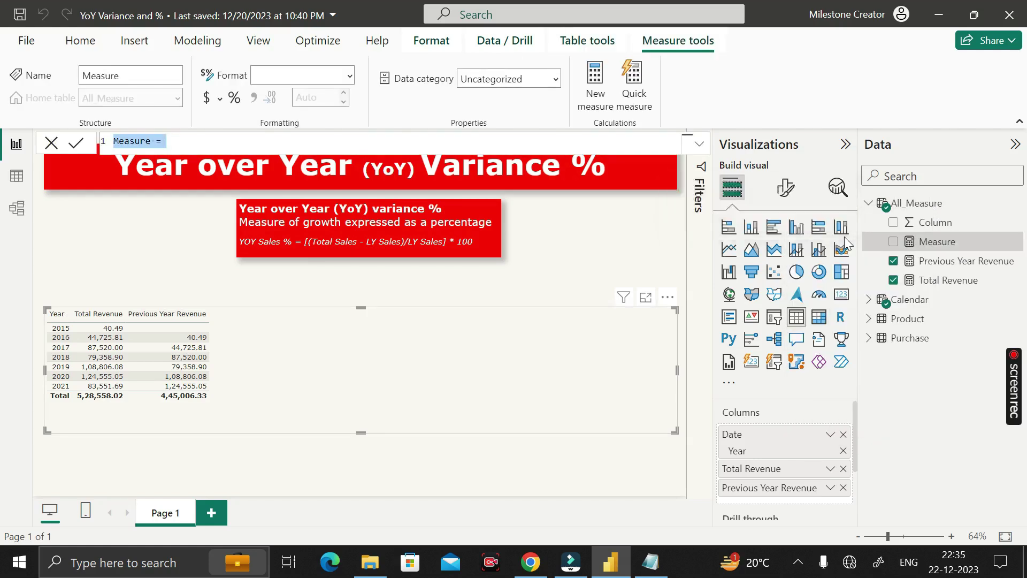
# - Define the new measure as YoY Variance = [Total Revenue]-[Previous Year Revenue] and add it to the table visual
pyautogui.write('YoY Variance')
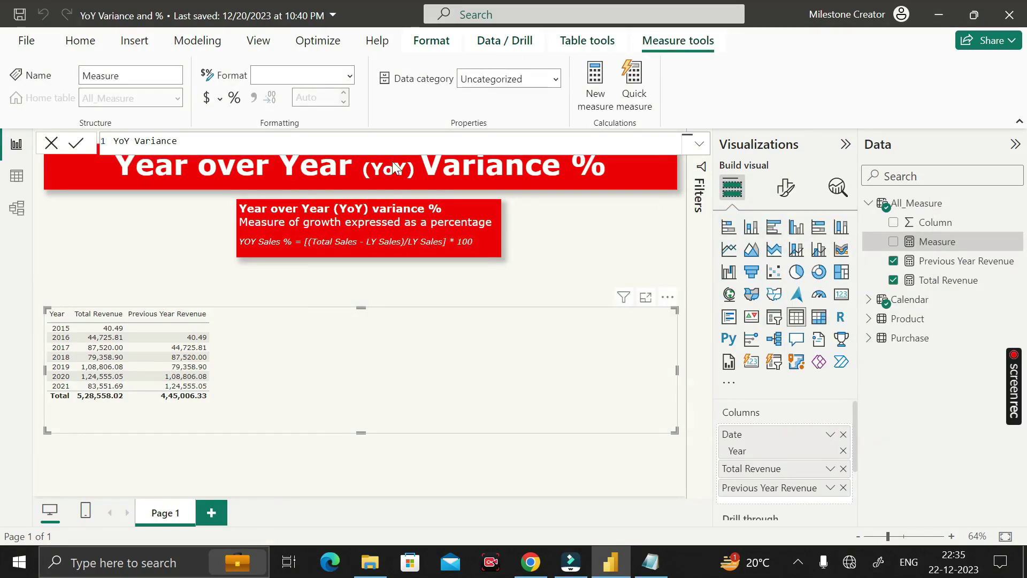
pyautogui.write(' =')
pyautogui.write('tot')
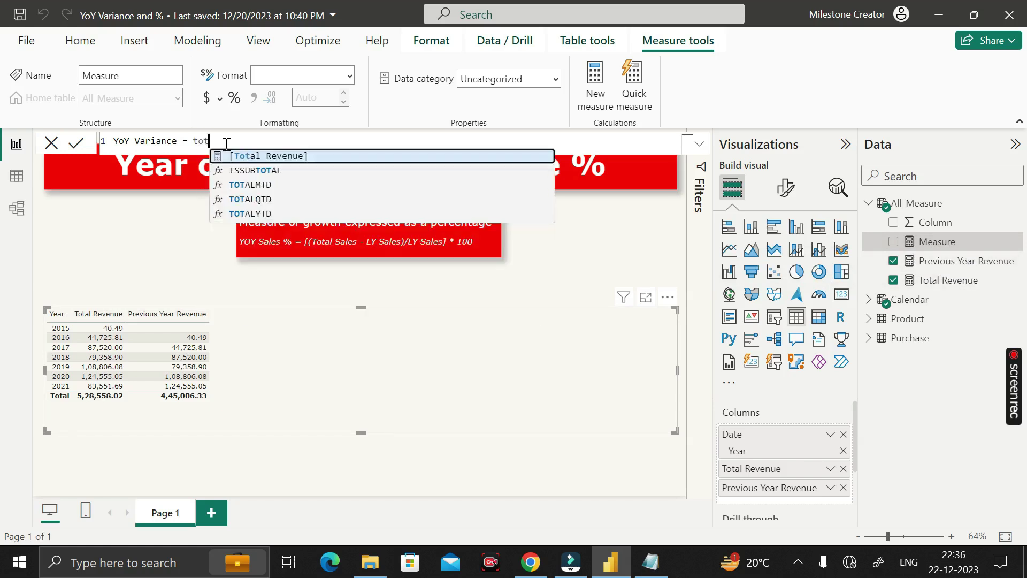
pyautogui.press('Tab')
pyautogui.write('-')
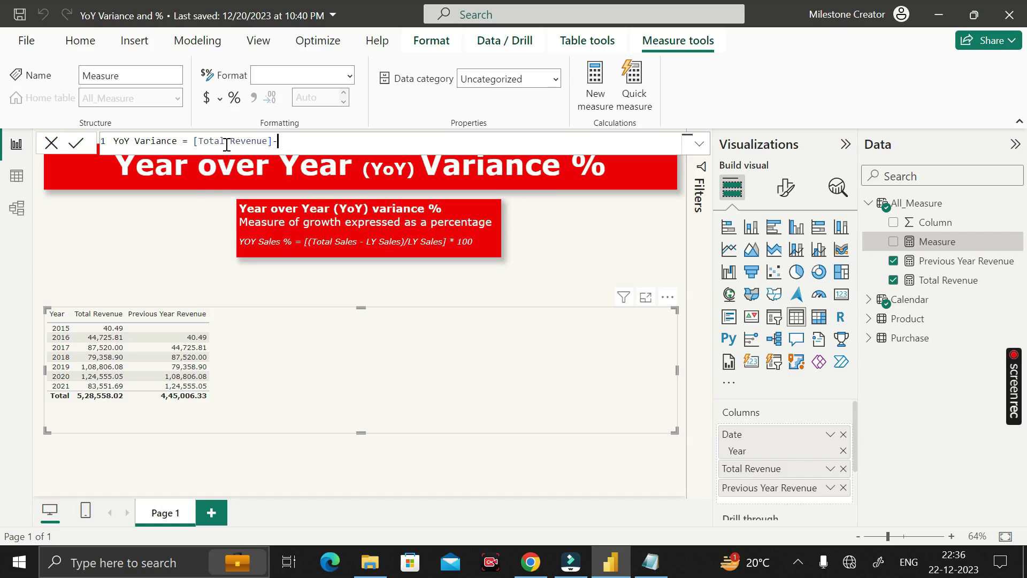
pyautogui.write('pr')
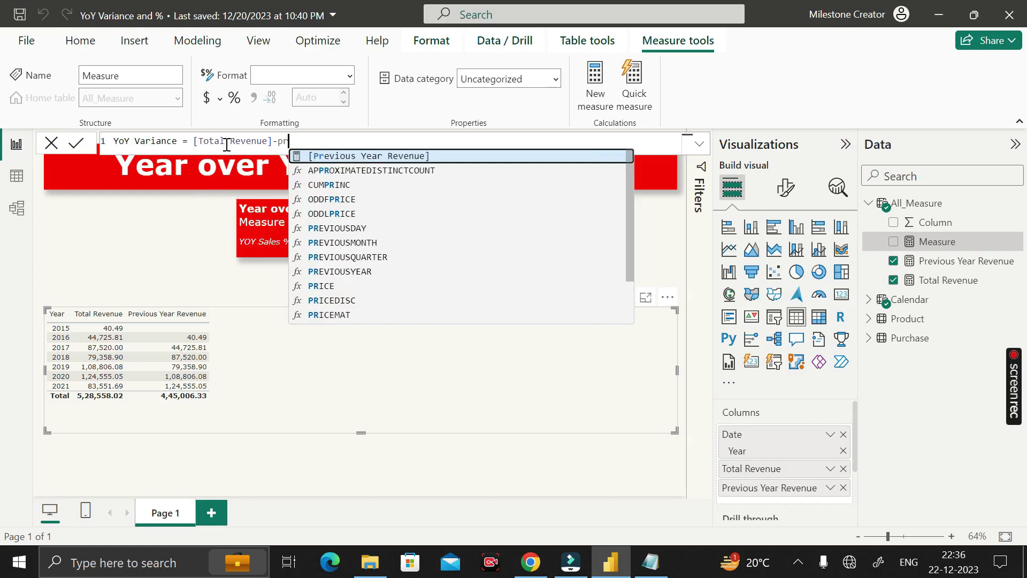
pyautogui.press('Tab')
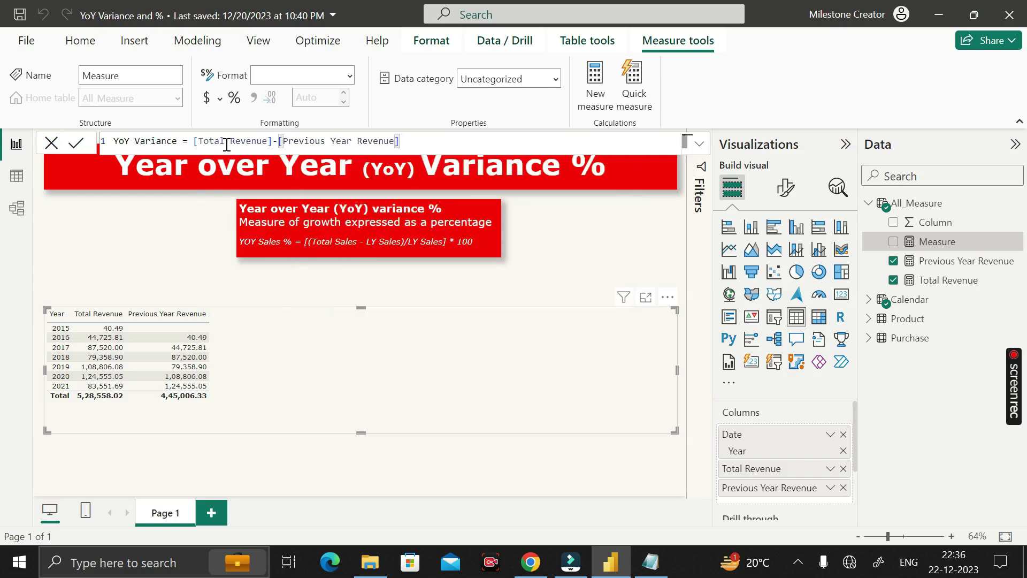
pyautogui.press('Return')
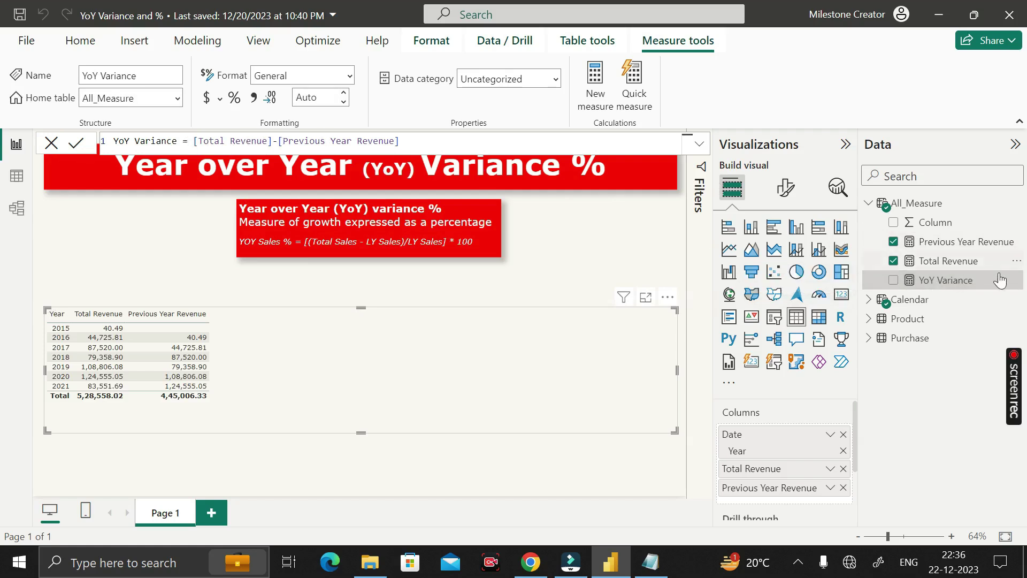
pyautogui.moveTo(957, 280); pyautogui.dragTo(327, 340)
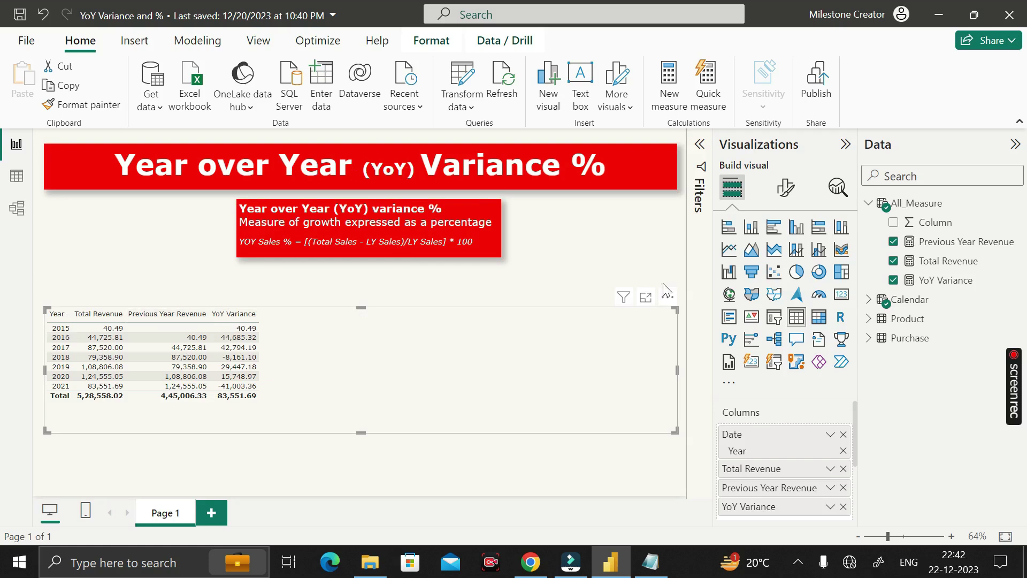
# - Create a measure in All_Measure defined as YoY Variance % = DIVIDE([YoY Variance],[Previous Year Revenue])
pyautogui.rightClick(915, 209)
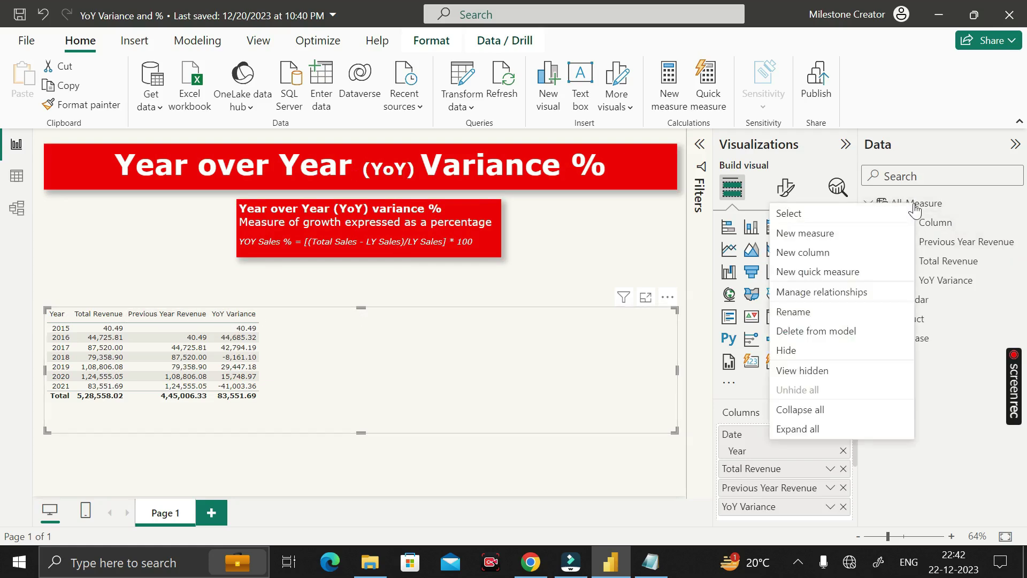
pyautogui.click(815, 234)
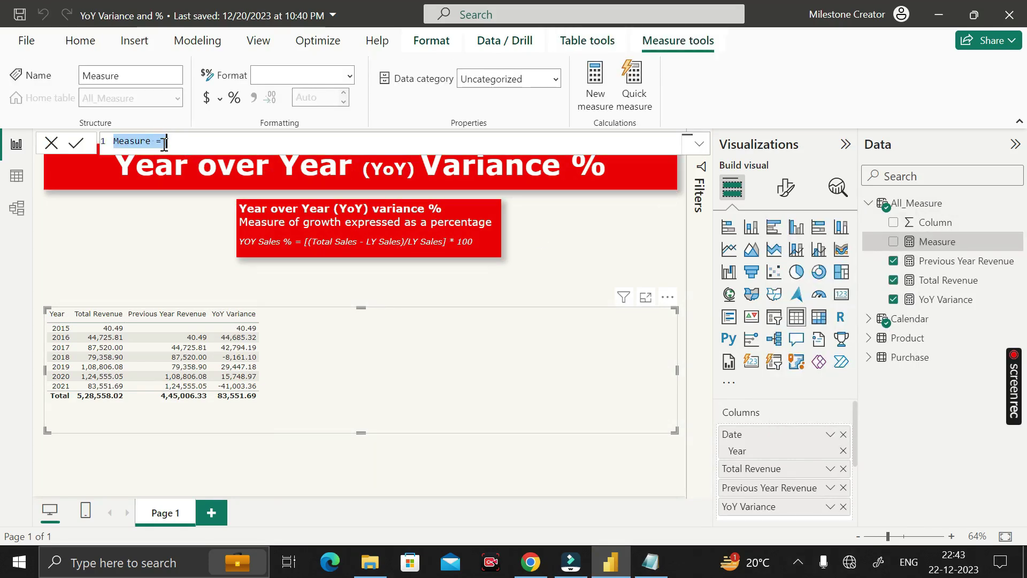
pyautogui.write('YoY Variance %')
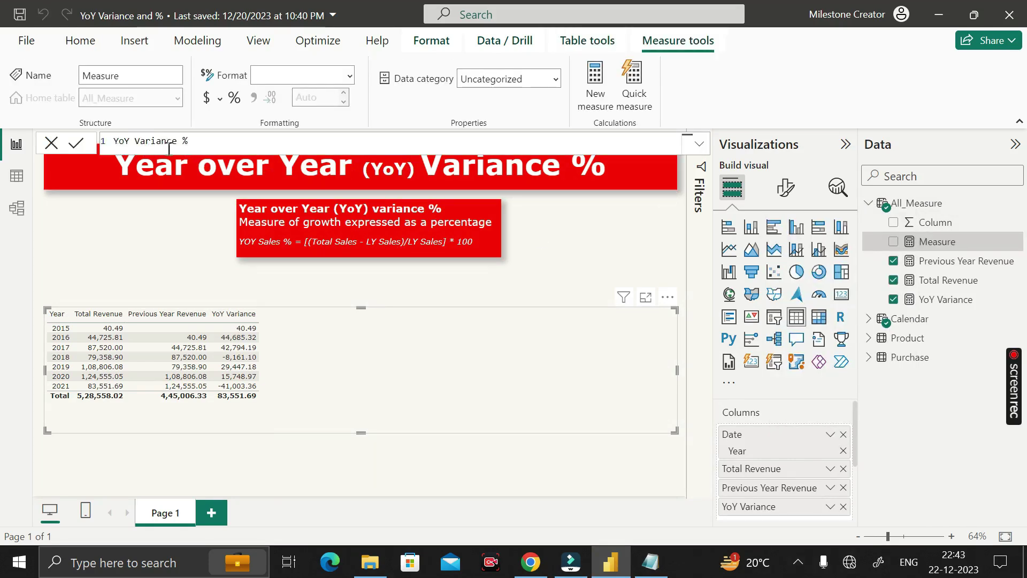
pyautogui.write(' = divi')
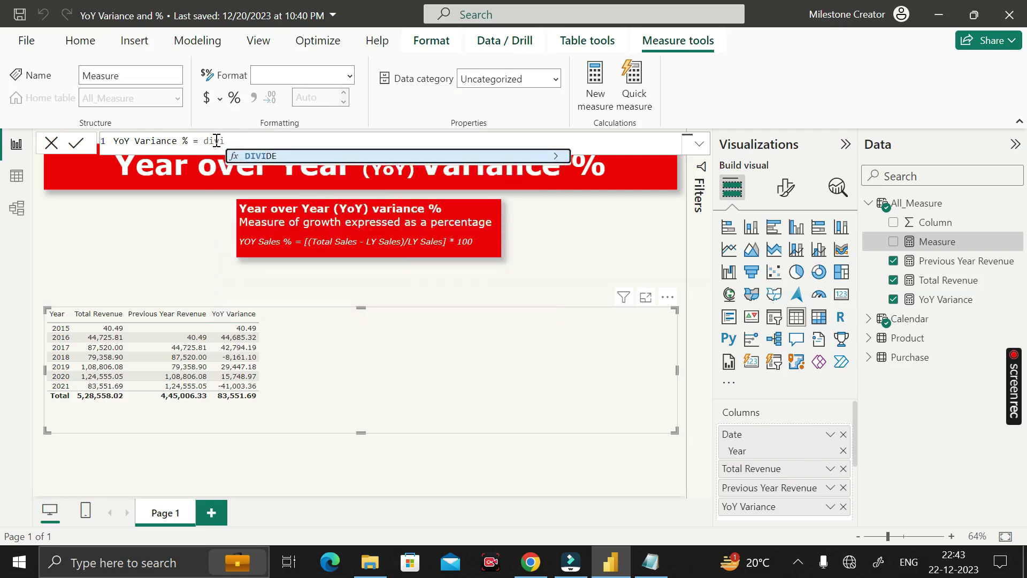
pyautogui.press('Tab')
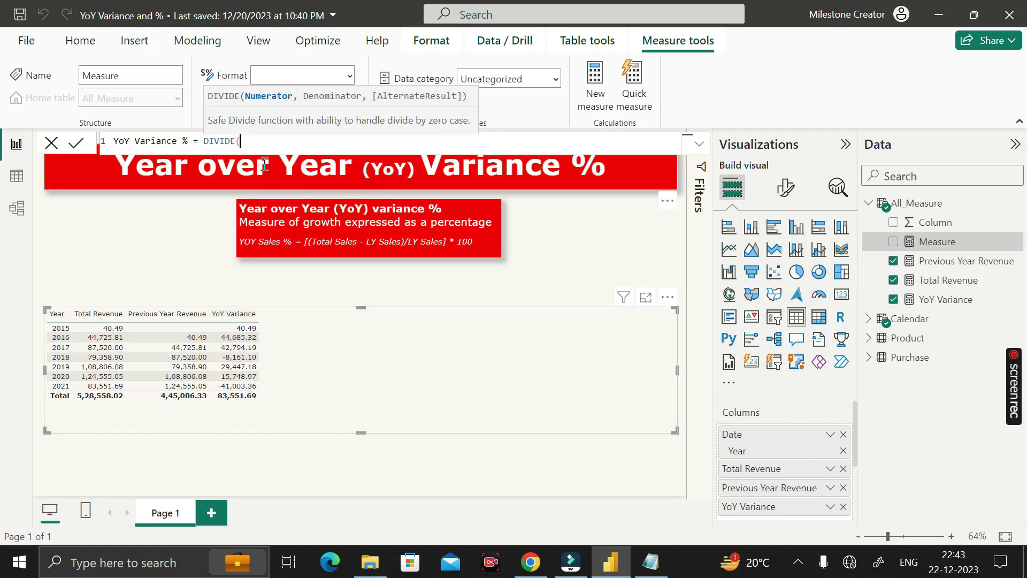
pyautogui.write('y')
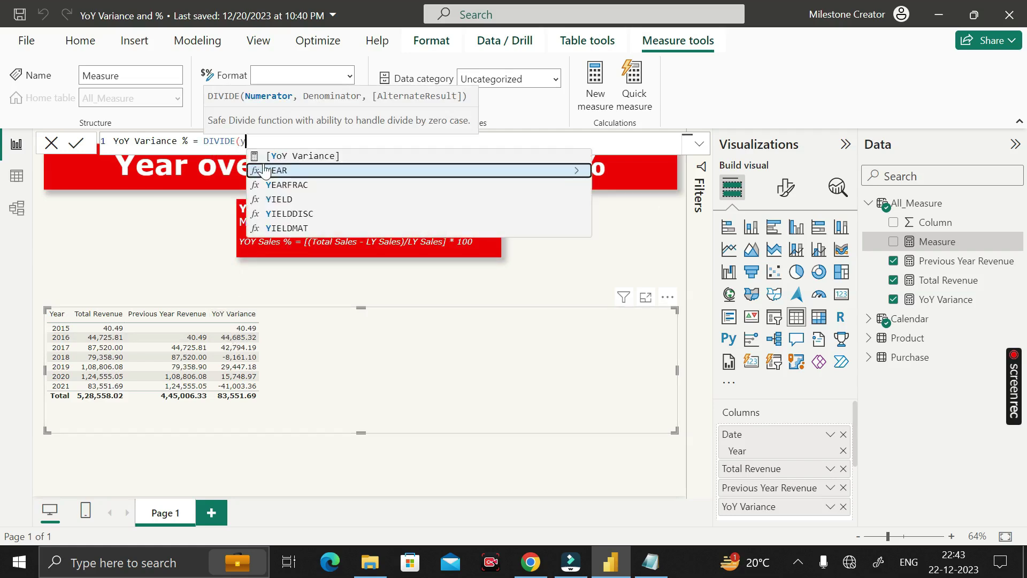
pyautogui.press('Up')
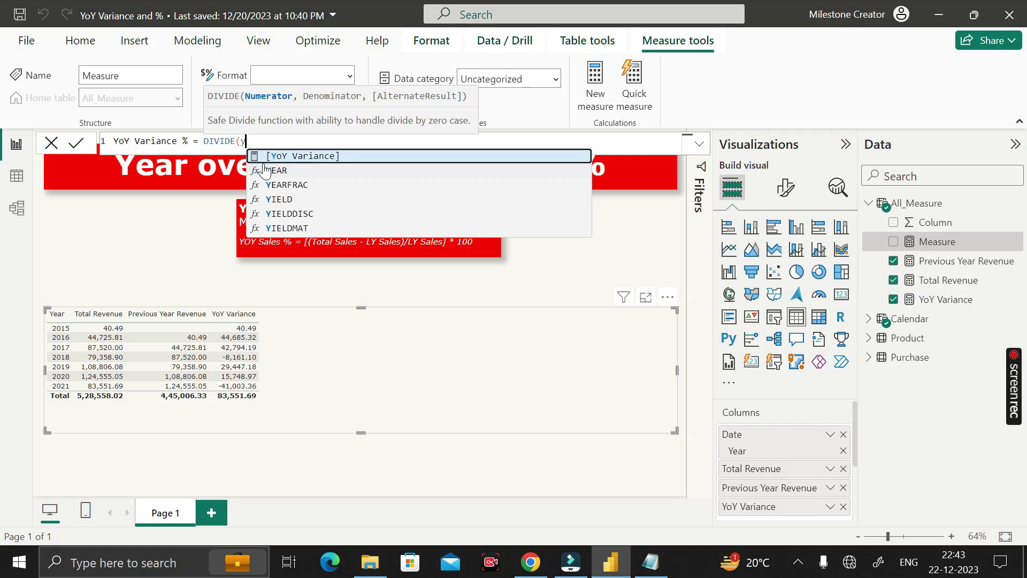
pyautogui.press('Tab')
pyautogui.write(',')
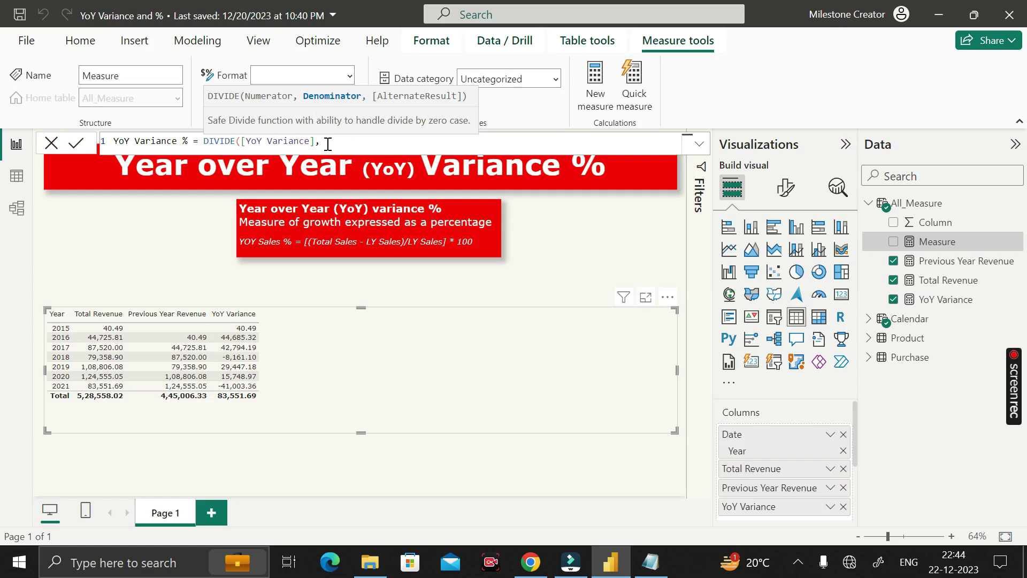
pyautogui.write('pre')
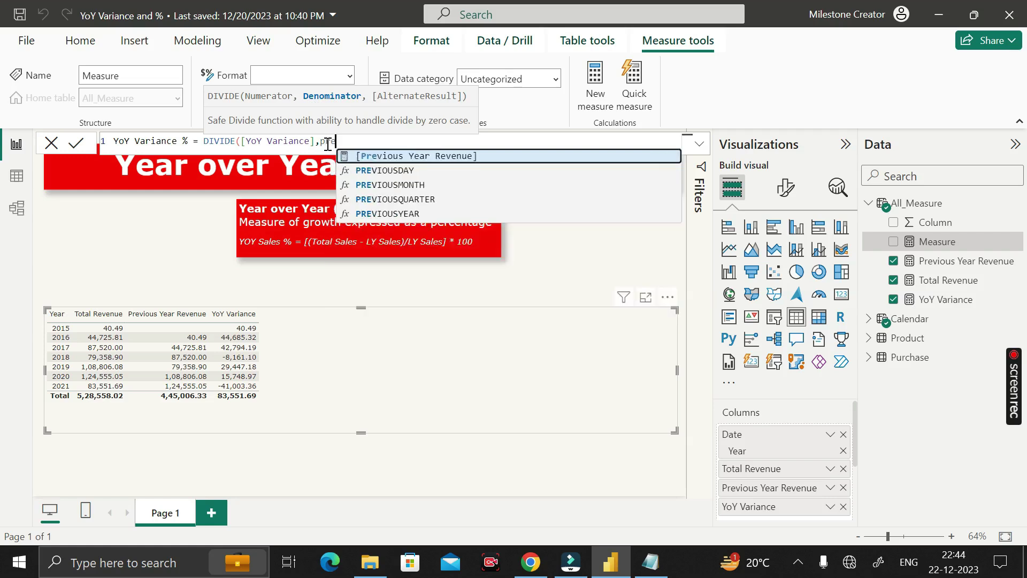
pyautogui.press('Tab')
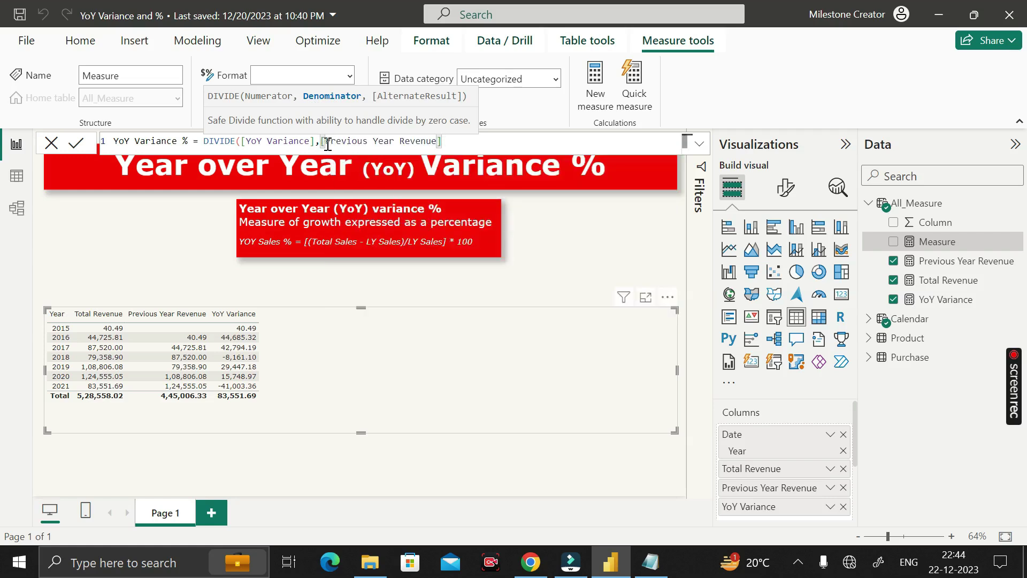
pyautogui.write(')')
pyautogui.press('Return')
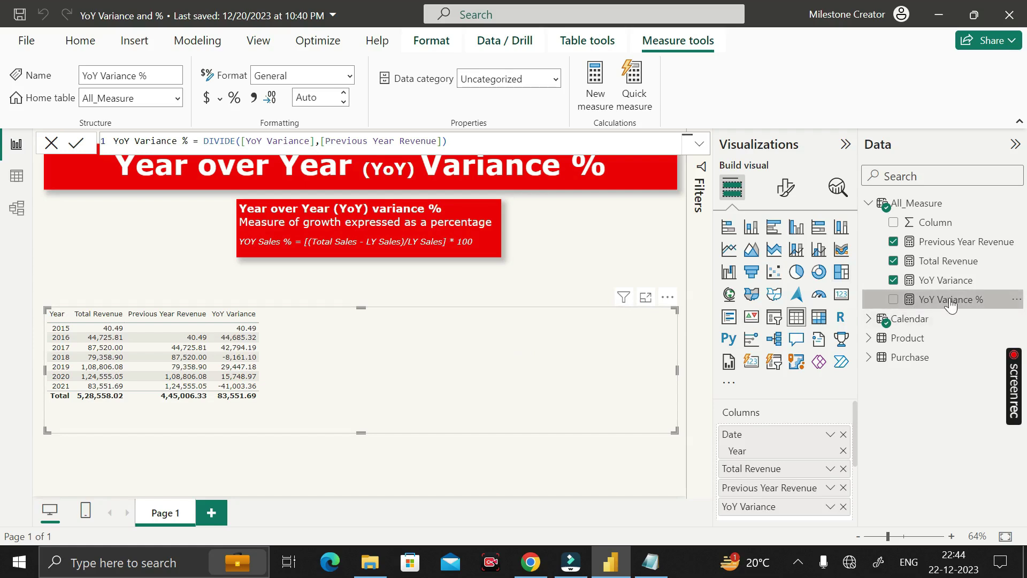
# - Add the YoY Variance % measure to the table visual after YoY Variance and set its format to Percentage
pyautogui.moveTo(968, 301); pyautogui.dragTo(801, 417)
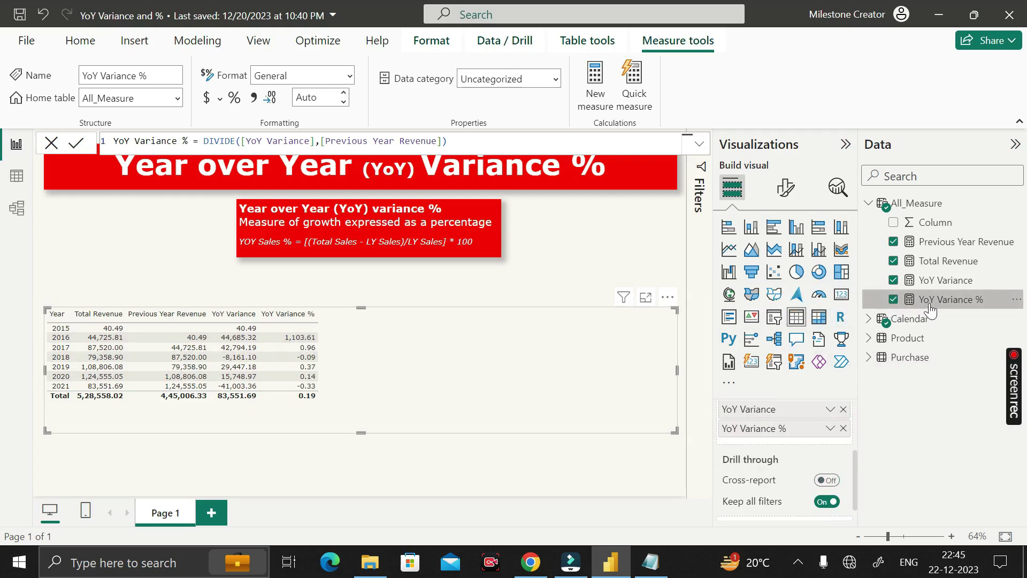
pyautogui.click(350, 77)
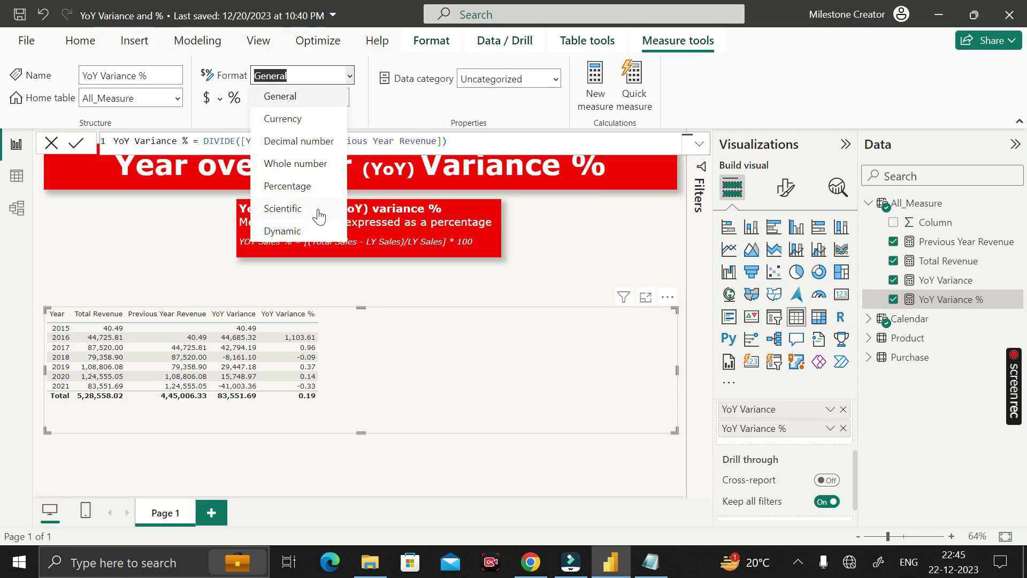
pyautogui.click(300, 185)
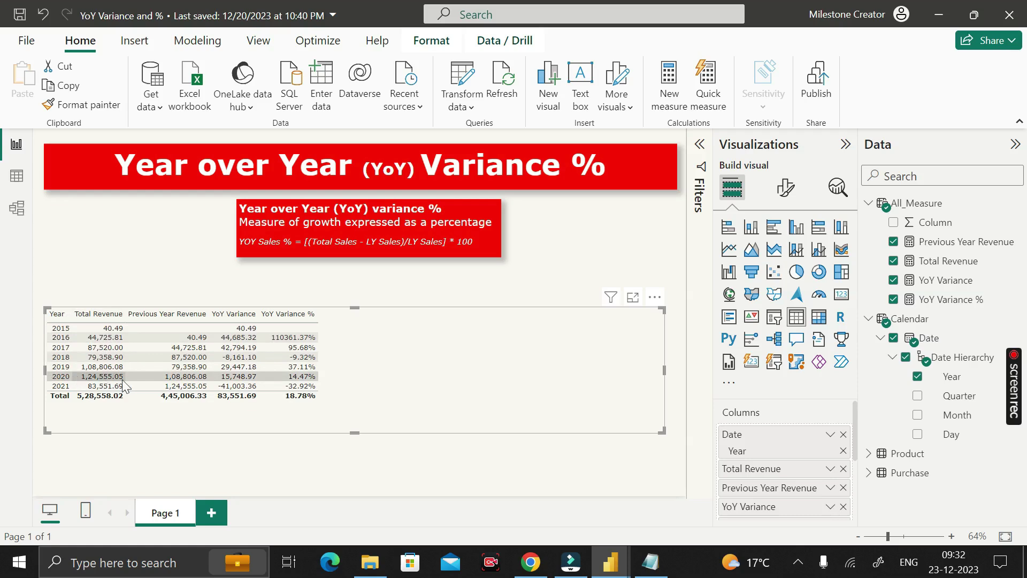
# - Narrow the table visual to fit its columns and turn on its shadow
pyautogui.moveTo(664, 369); pyautogui.dragTo(325, 369)
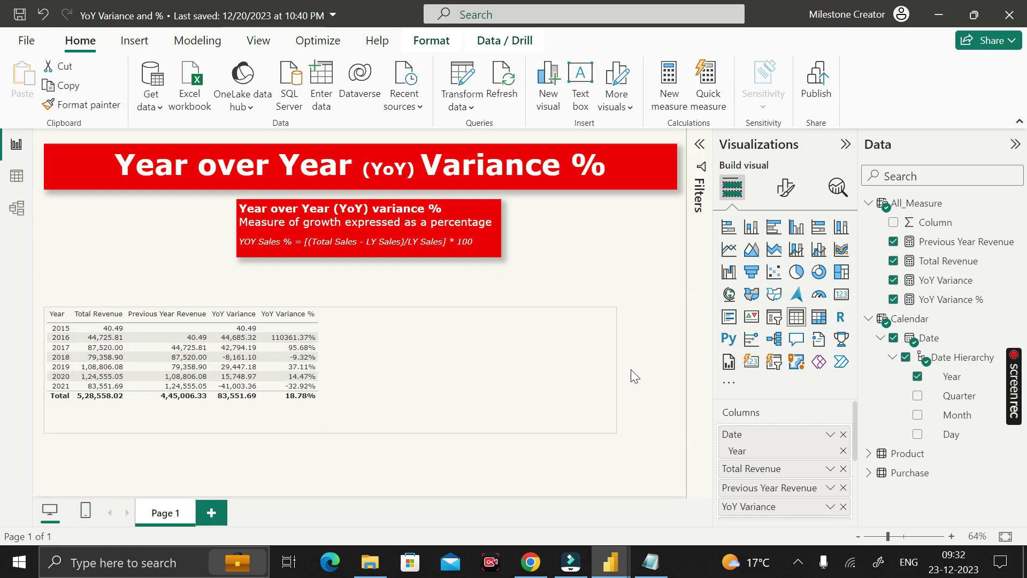
pyautogui.click(785, 188)
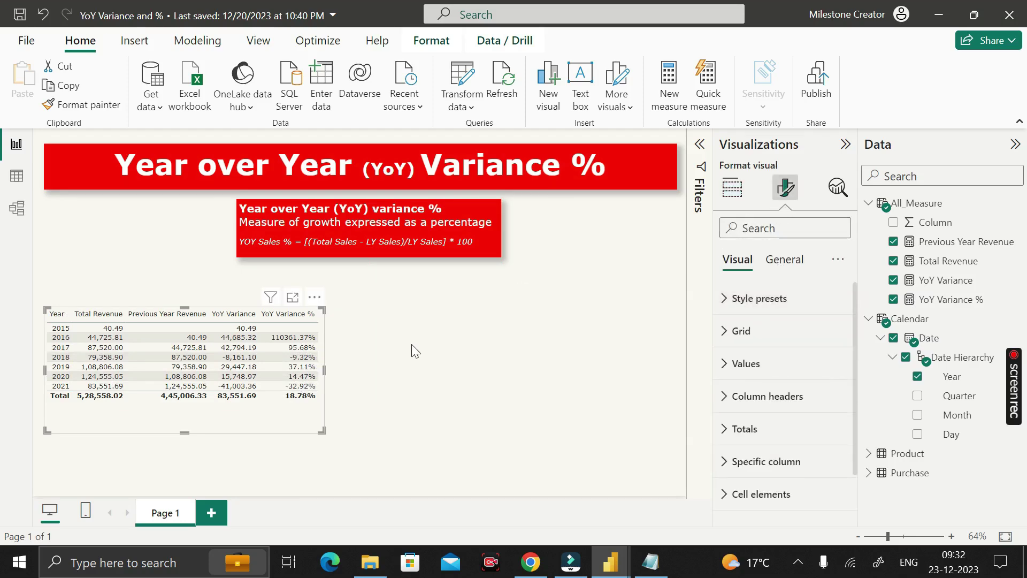
pyautogui.click(732, 187)
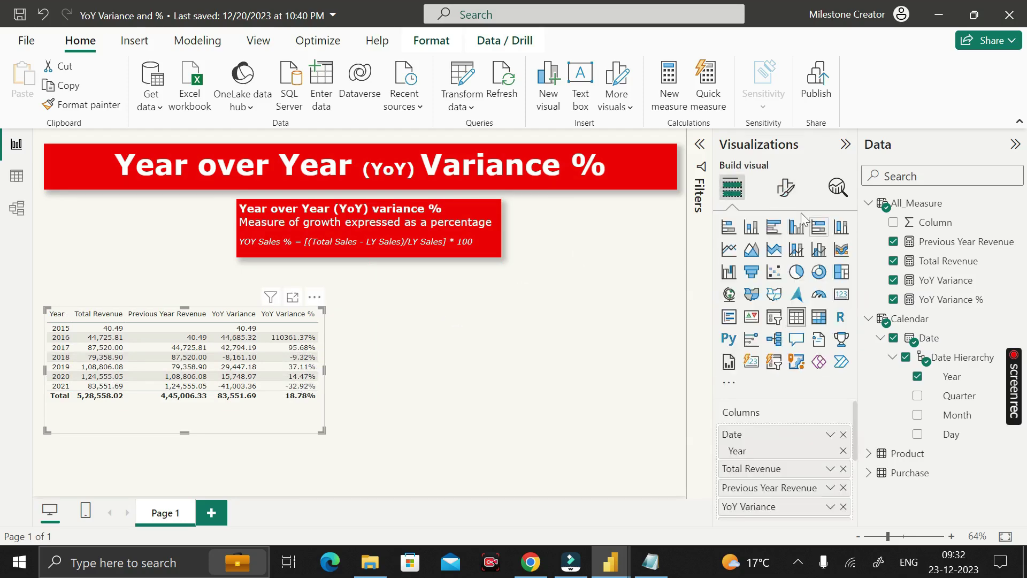
pyautogui.click(785, 188)
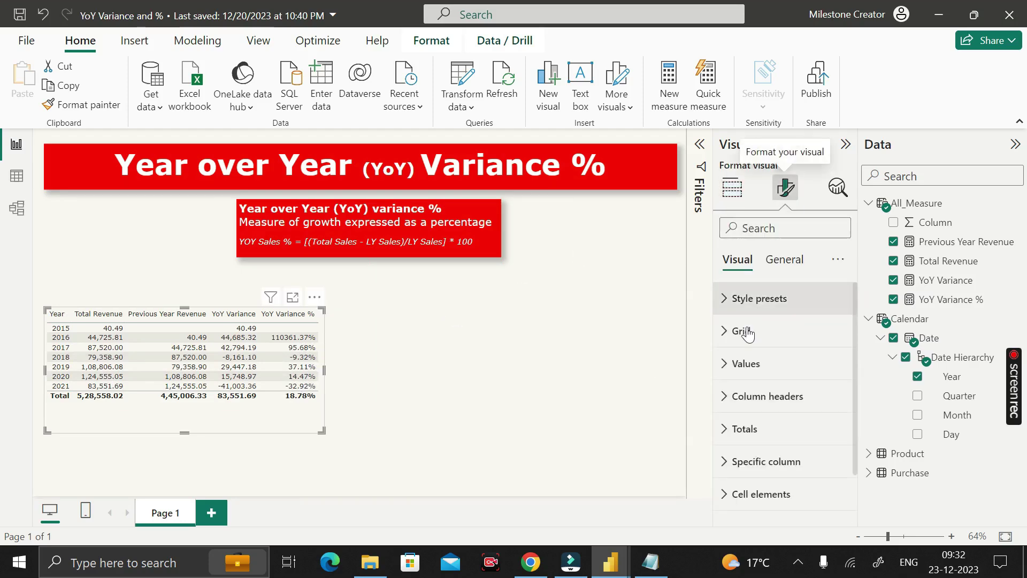
pyautogui.click(781, 262)
pyautogui.click(762, 371)
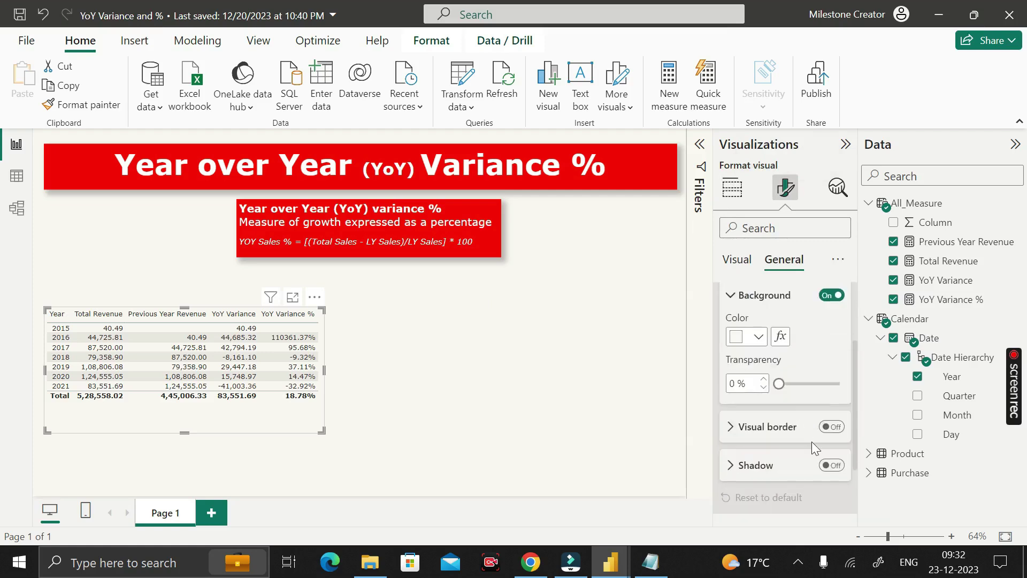
pyautogui.click(834, 464)
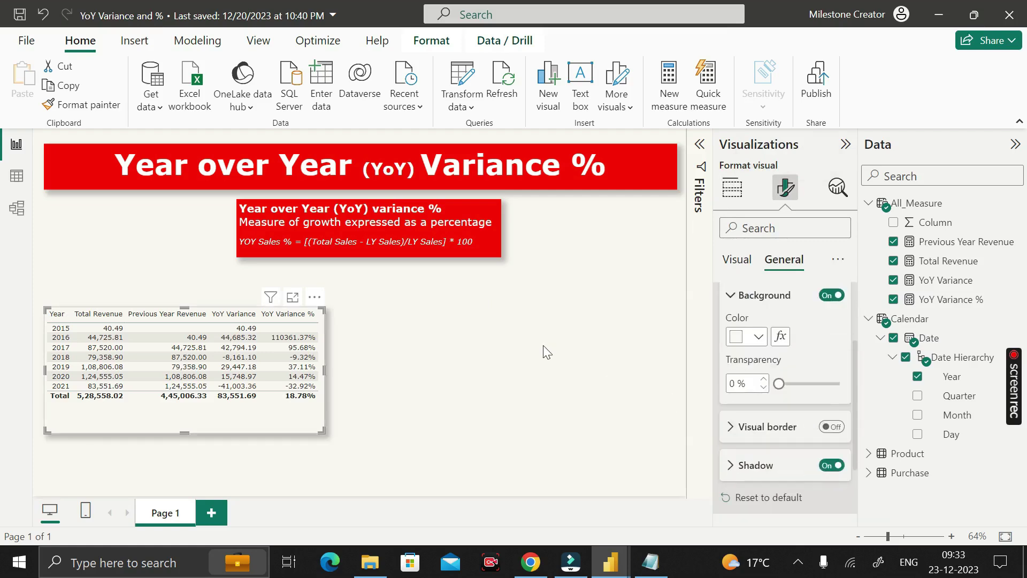
# - Insert a clustered column chart beside the table, with Calendar Year on the X-axis and YoY Variance % on the Y-axis
pyautogui.click(569, 262)
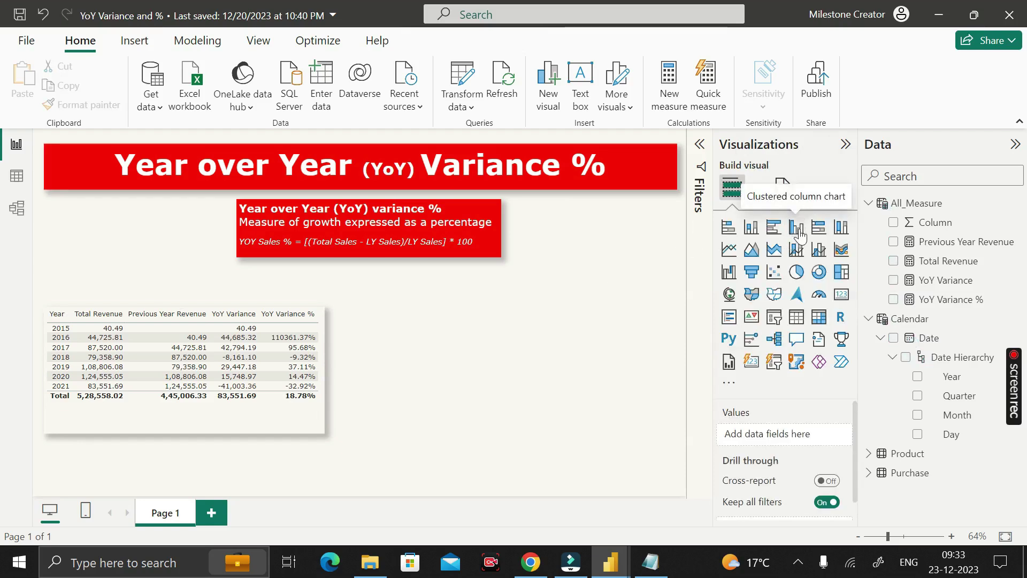
pyautogui.click(798, 228)
pyautogui.moveTo(464, 344); pyautogui.dragTo(489, 340)
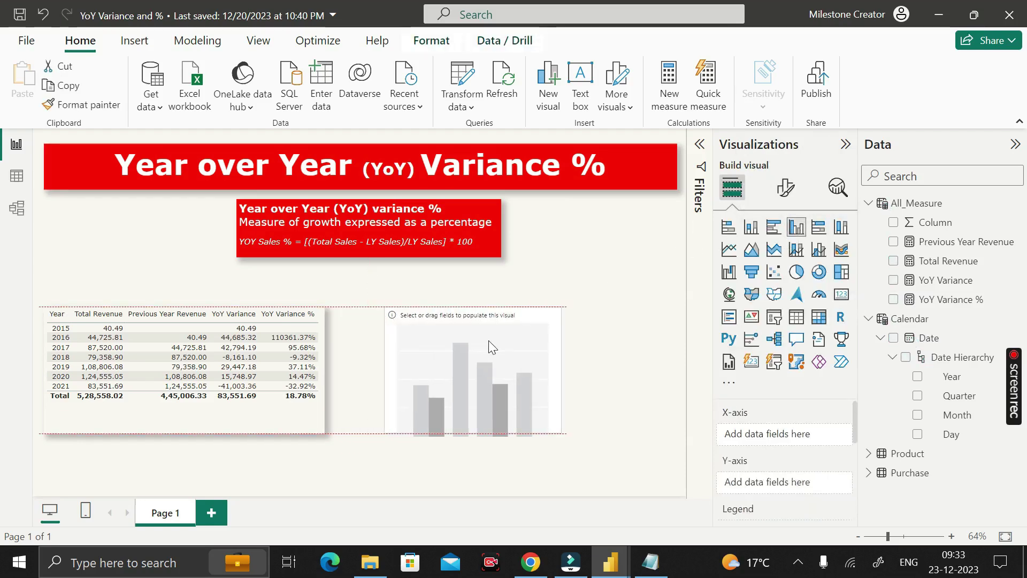
pyautogui.click(917, 377)
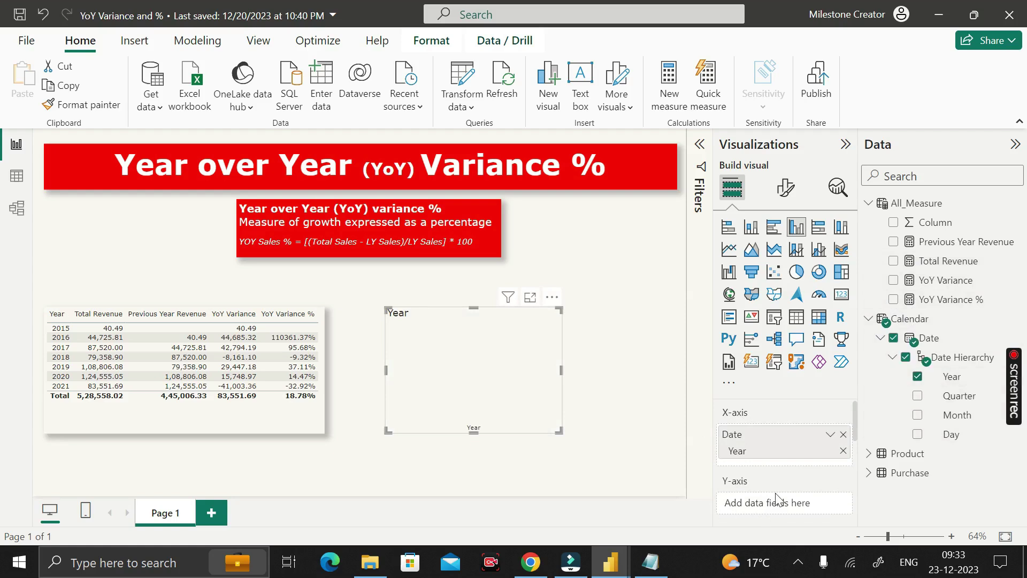
pyautogui.click(893, 300)
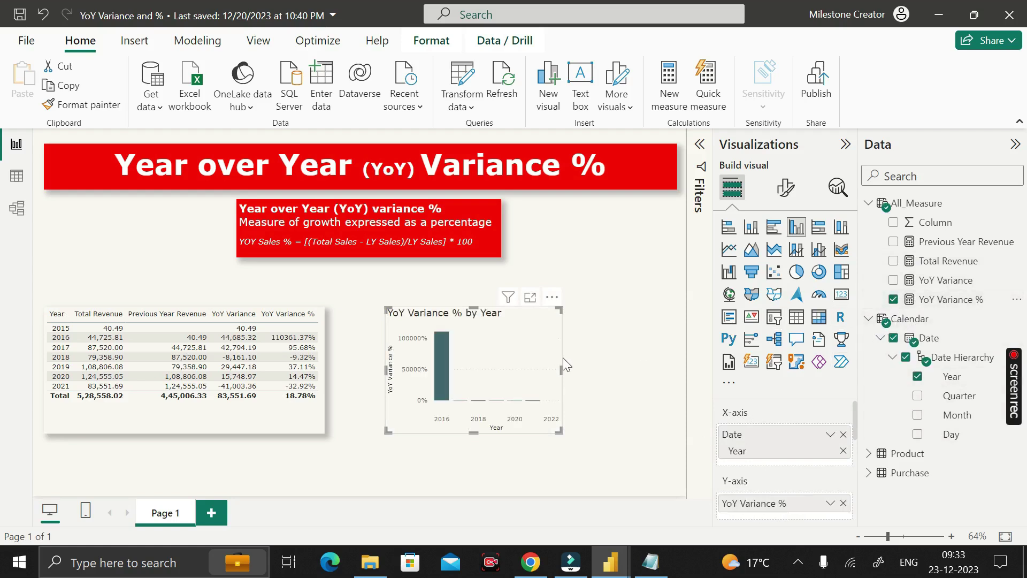
# - Exclude the 2016 column from the YoY Variance % by Year chart
pyautogui.moveTo(443, 355)
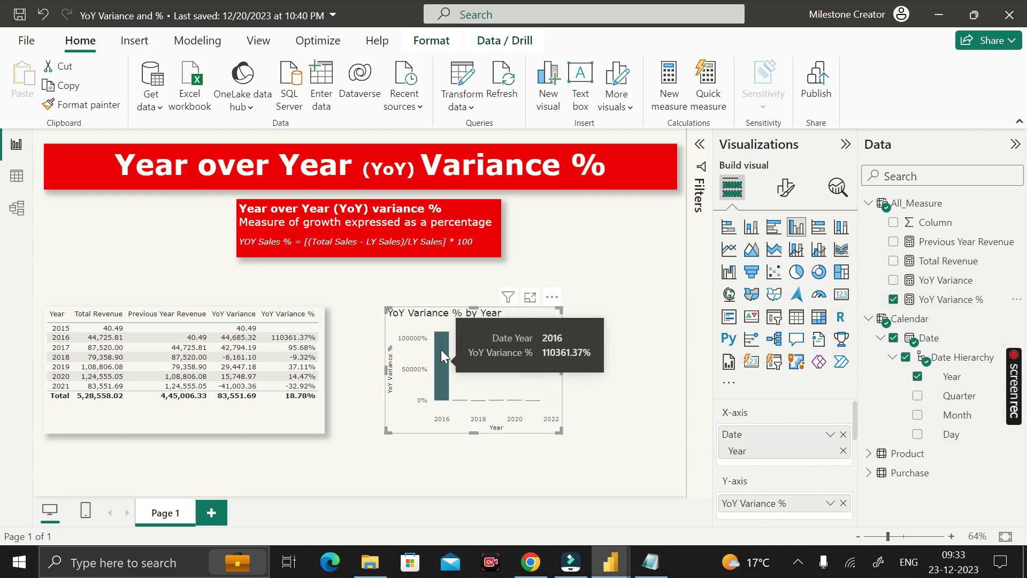
pyautogui.rightClick(441, 357)
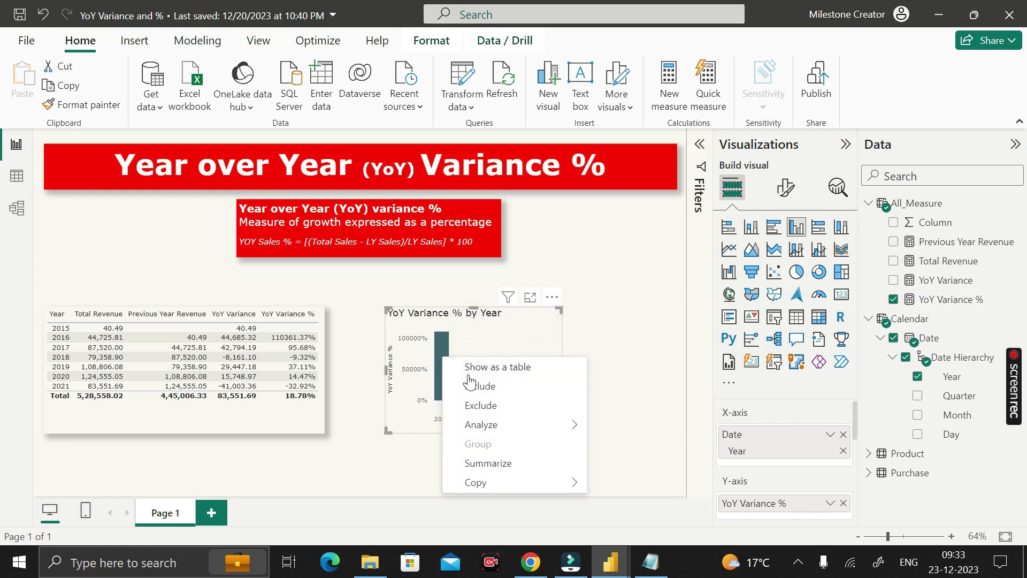
pyautogui.click(488, 407)
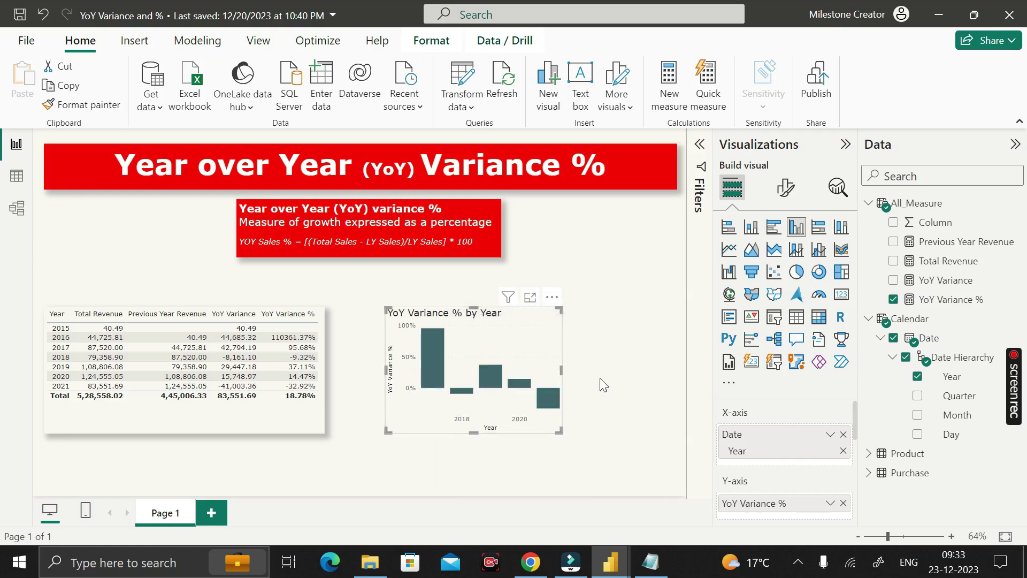
# - Widen the column chart so every year label fits and move it closer to the table
pyautogui.moveTo(561, 372); pyautogui.dragTo(610, 371)
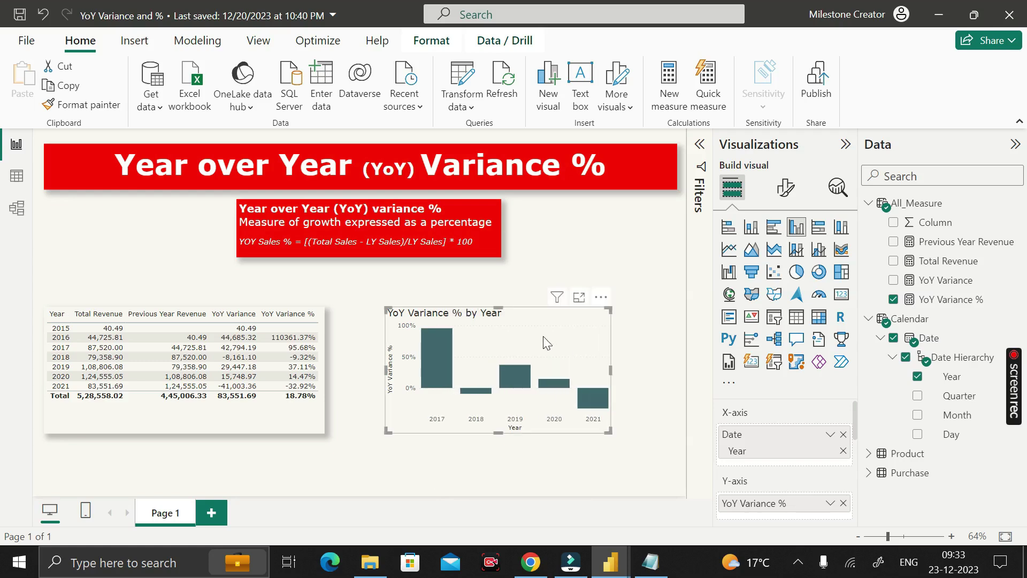
pyautogui.moveTo(519, 330); pyautogui.dragTo(484, 331)
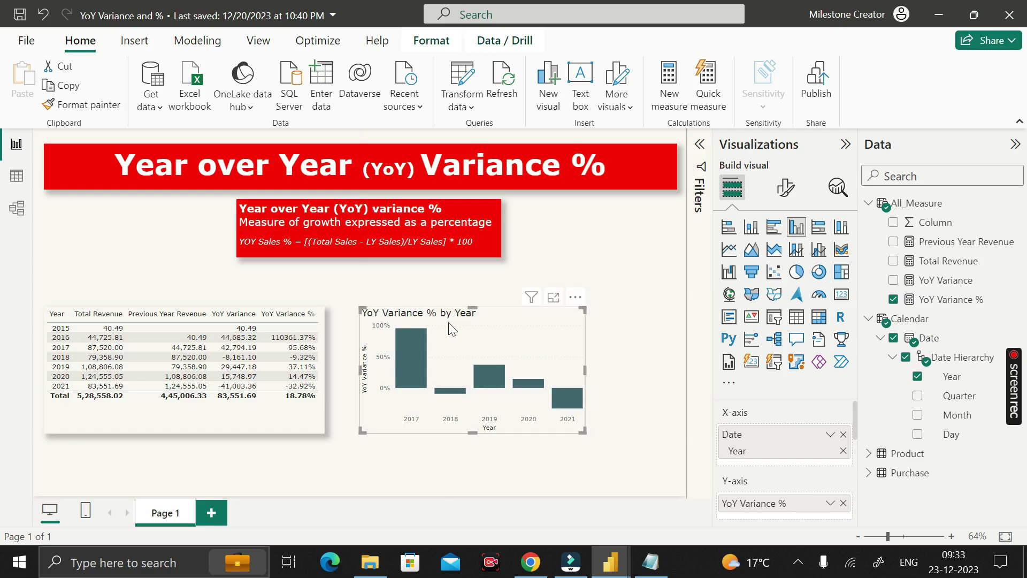
pyautogui.click(645, 363)
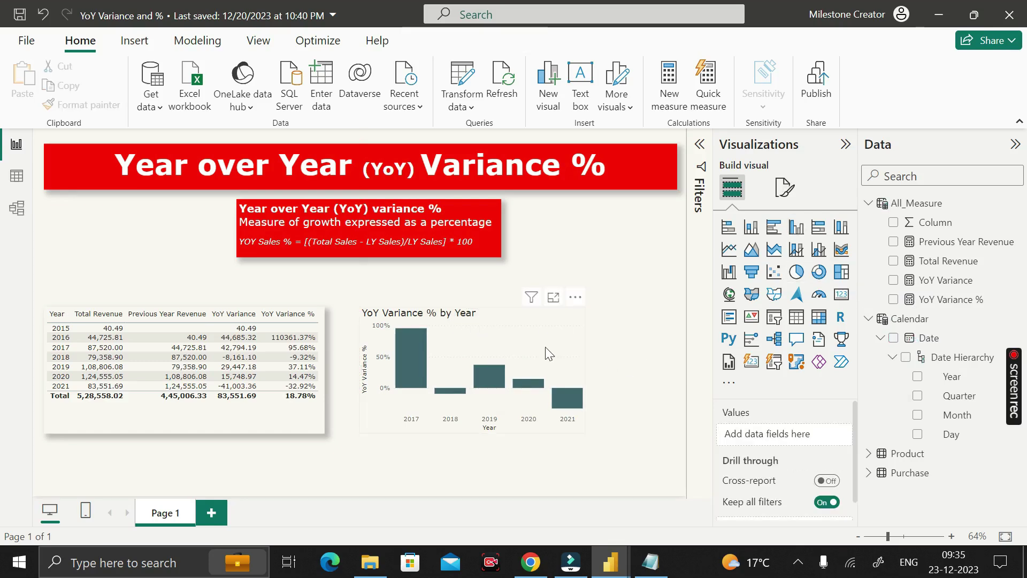
# - Turn on data labels for the YoY Variance % by Year column chart
pyautogui.click(784, 188)
pyautogui.scroll(-2, 772, 399)
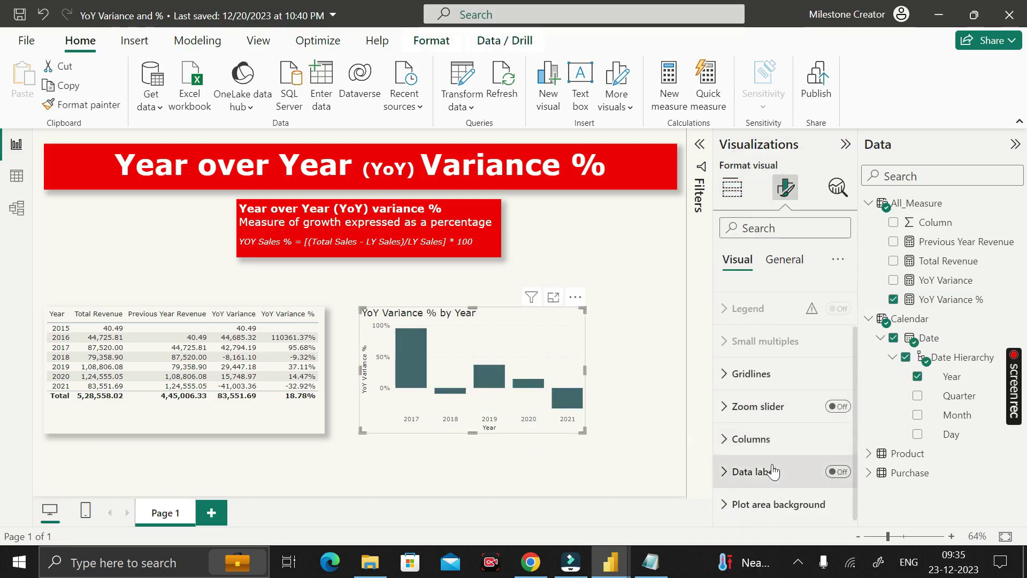
pyautogui.click(839, 471)
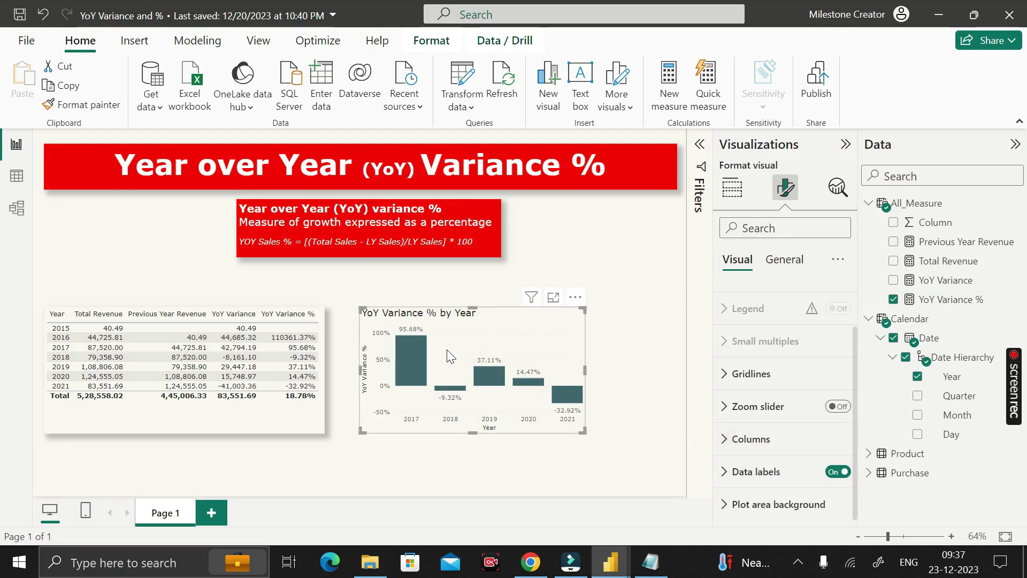
pyautogui.moveTo(452, 392)
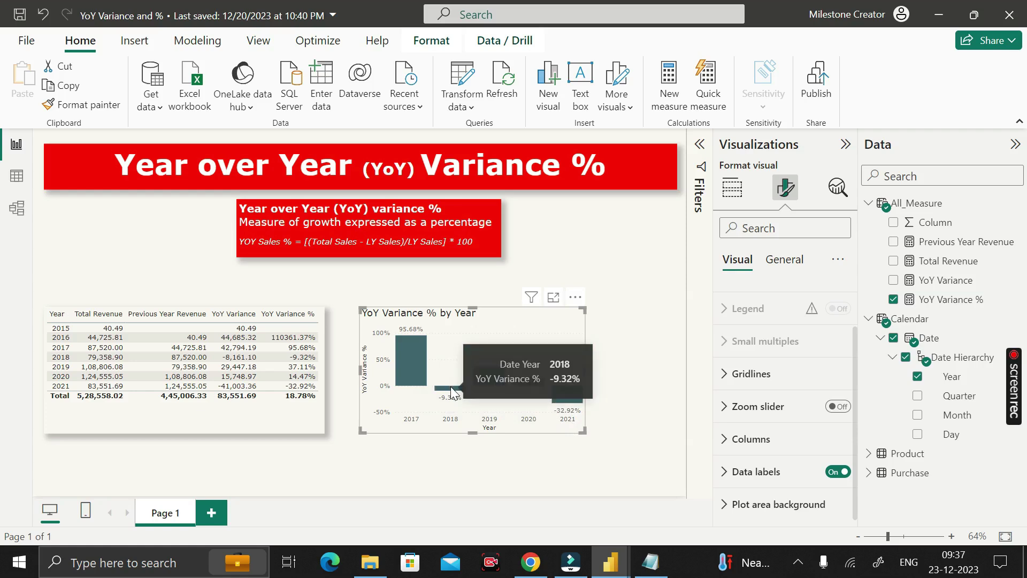
pyautogui.moveTo(565, 392)
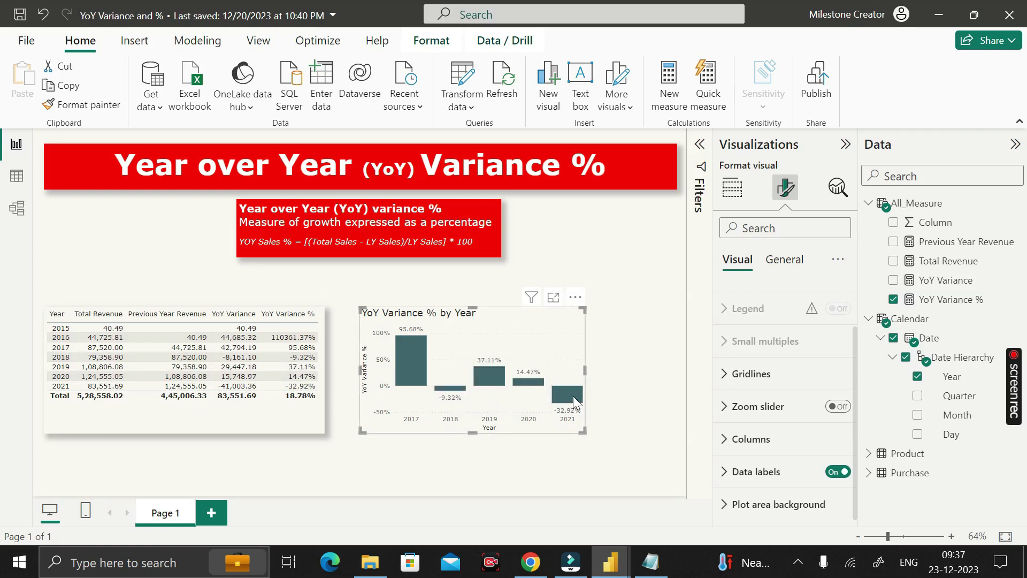
pyautogui.click(614, 328)
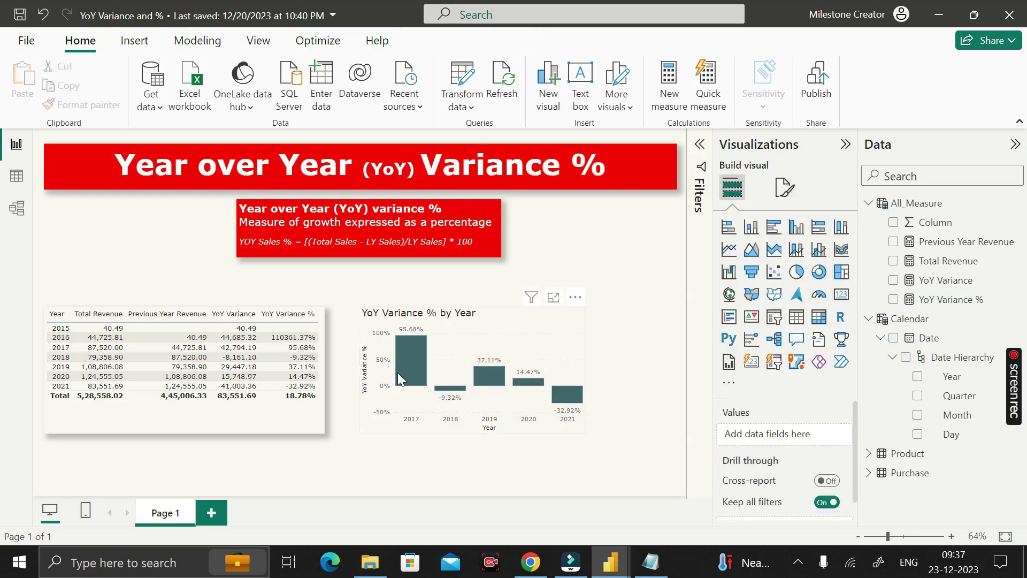
# - Copy the table visual's formatting to the column chart with Format painter
pyautogui.click(300, 410)
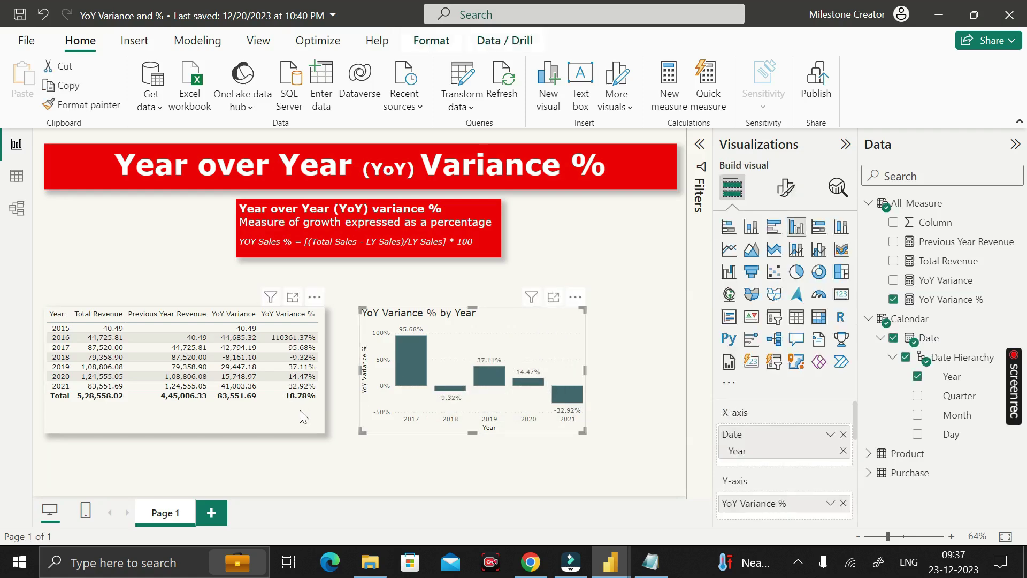
pyautogui.click(109, 105)
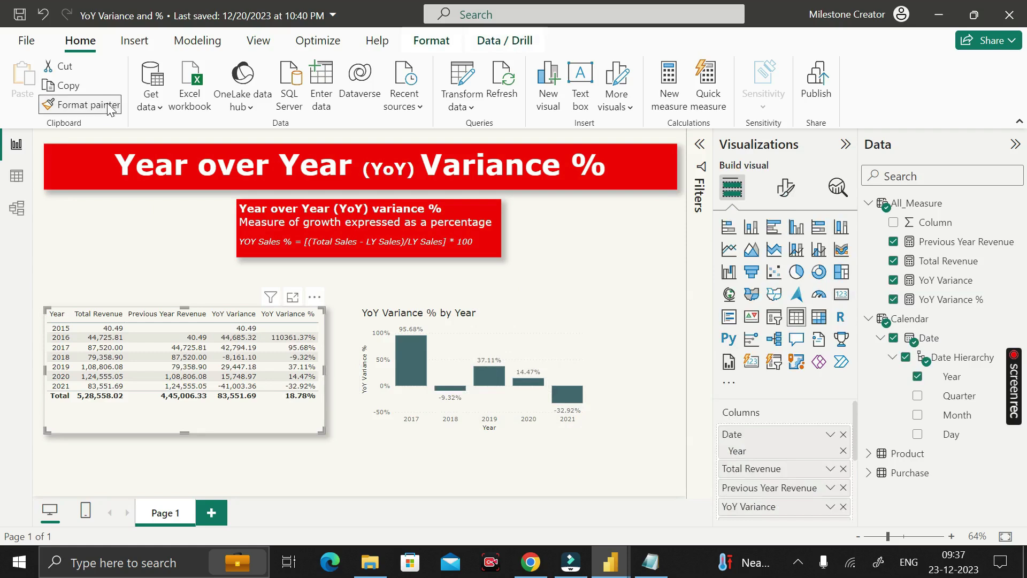
pyautogui.click(585, 342)
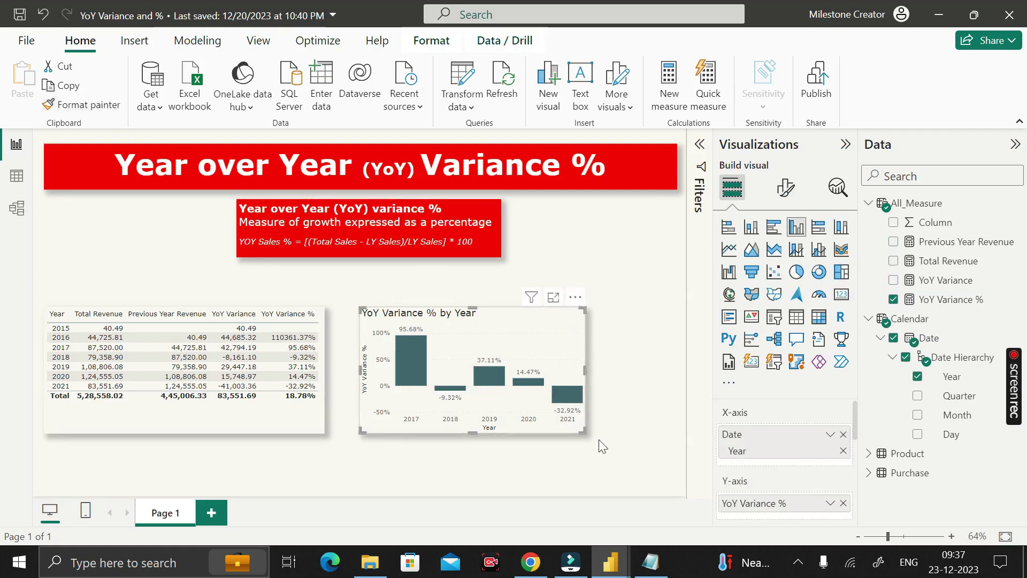
pyautogui.click(632, 380)
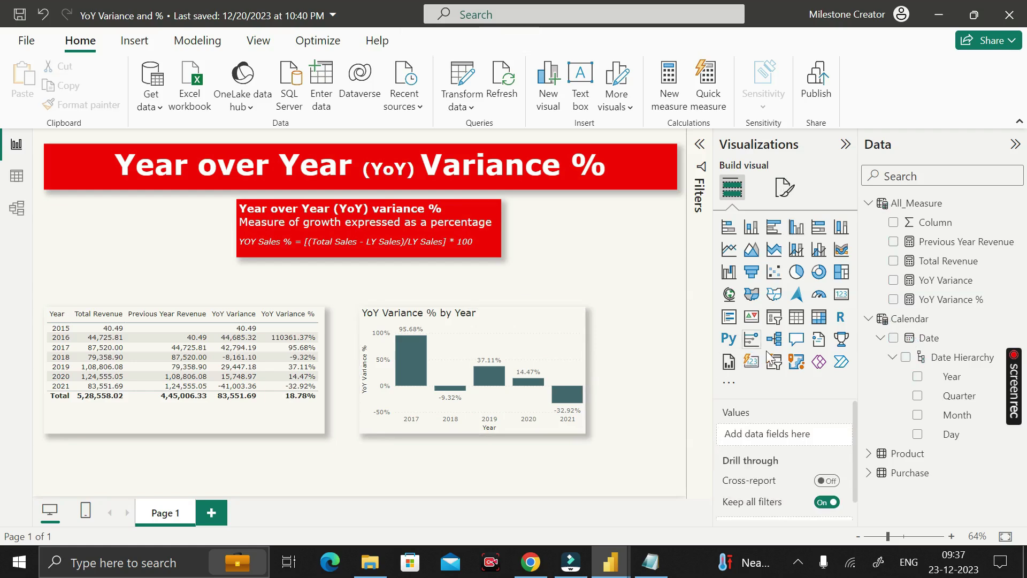
# - Add a slicer on ProductName from the Product table, shrink it and place it beside the red formula box under the title
pyautogui.click(775, 320)
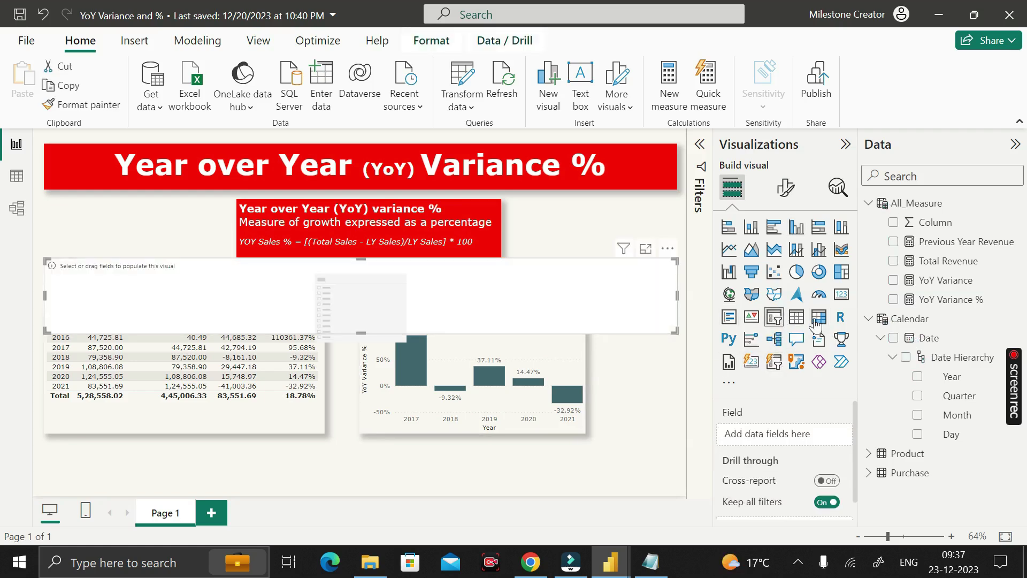
pyautogui.click(868, 319)
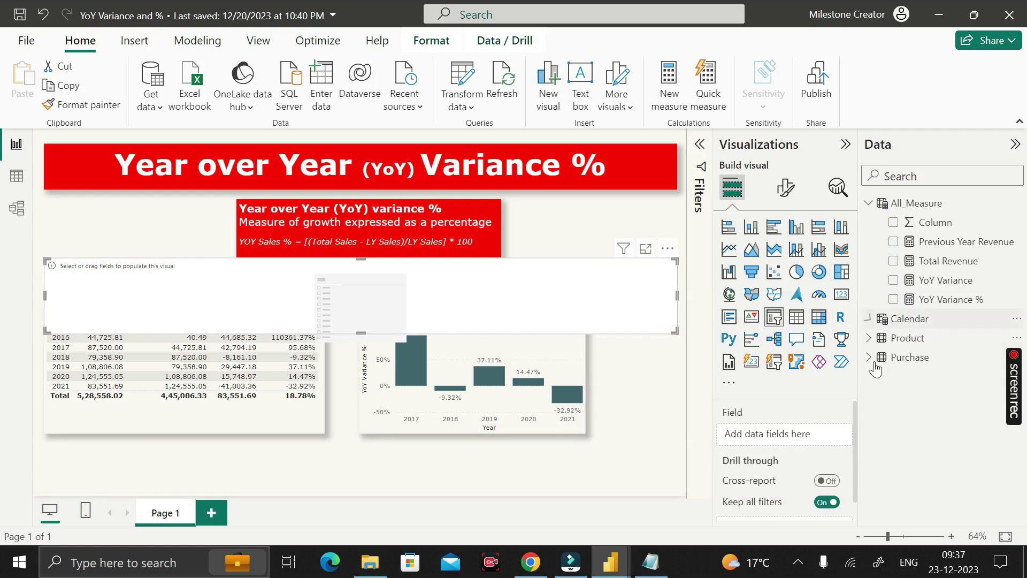
pyautogui.click(869, 340)
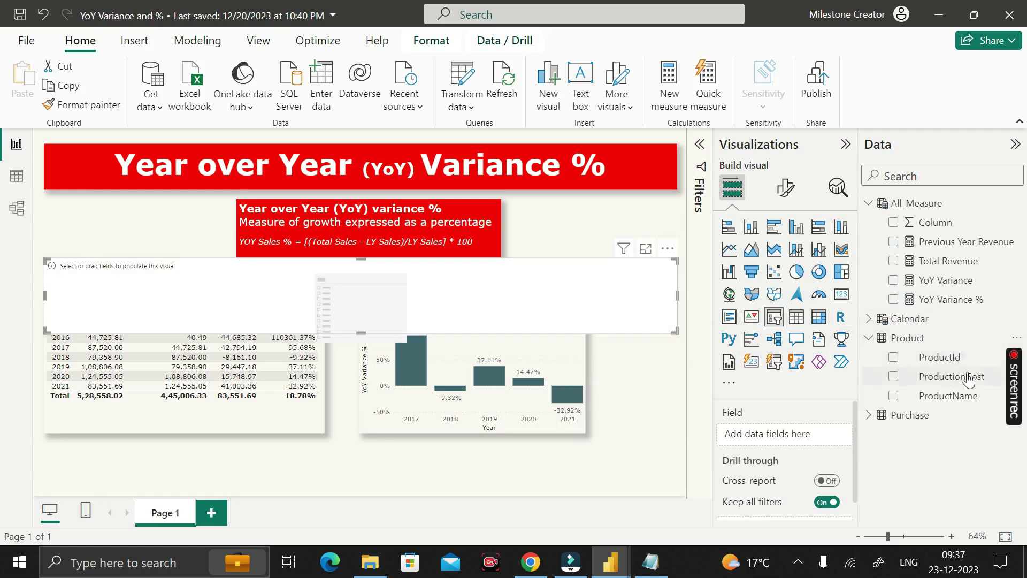
pyautogui.click(893, 398)
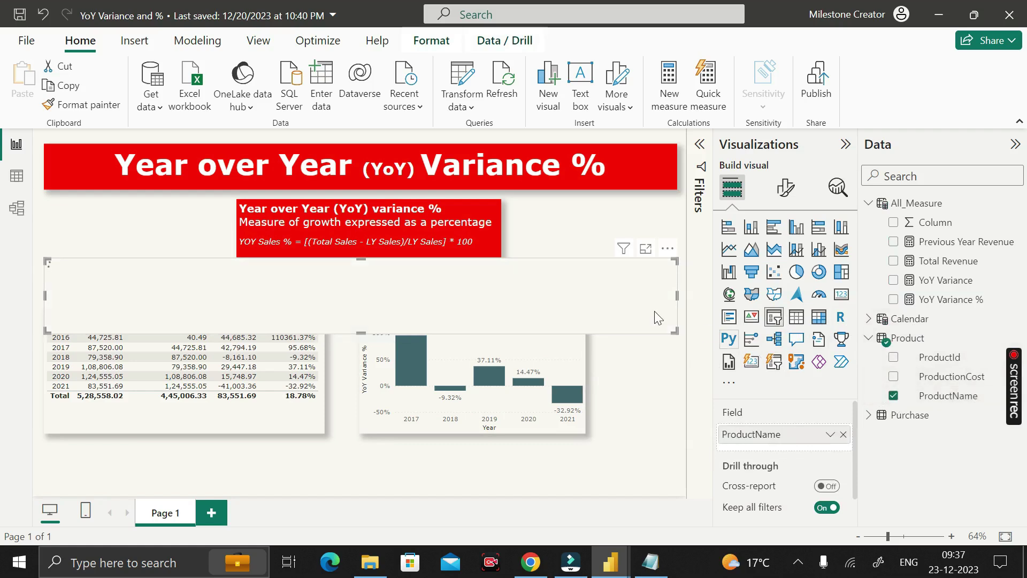
pyautogui.moveTo(676, 295); pyautogui.dragTo(566, 236)
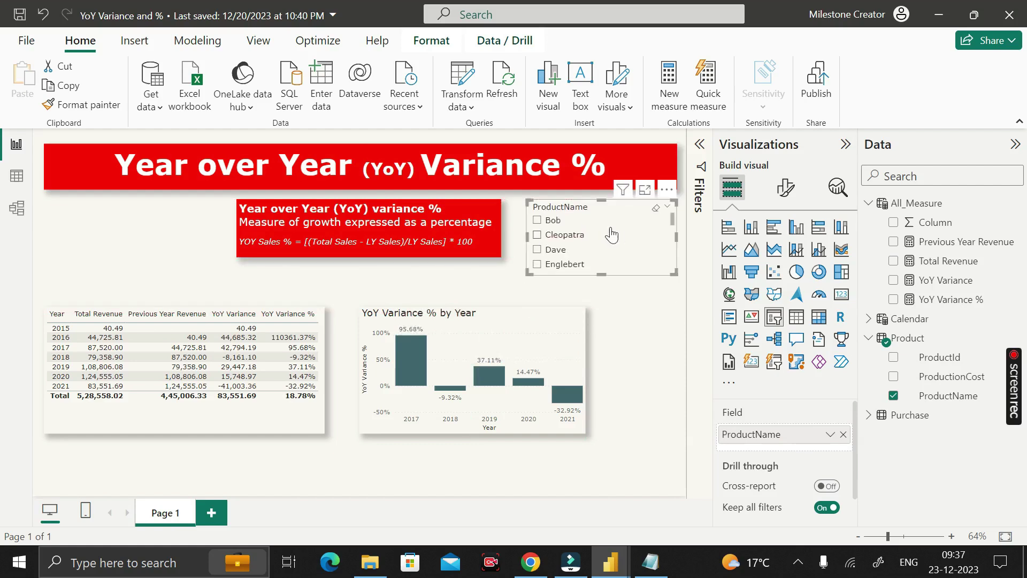
# - Test the ProductName slicer by filtering the report to Dave and then to Cleopatra
pyautogui.click(537, 249)
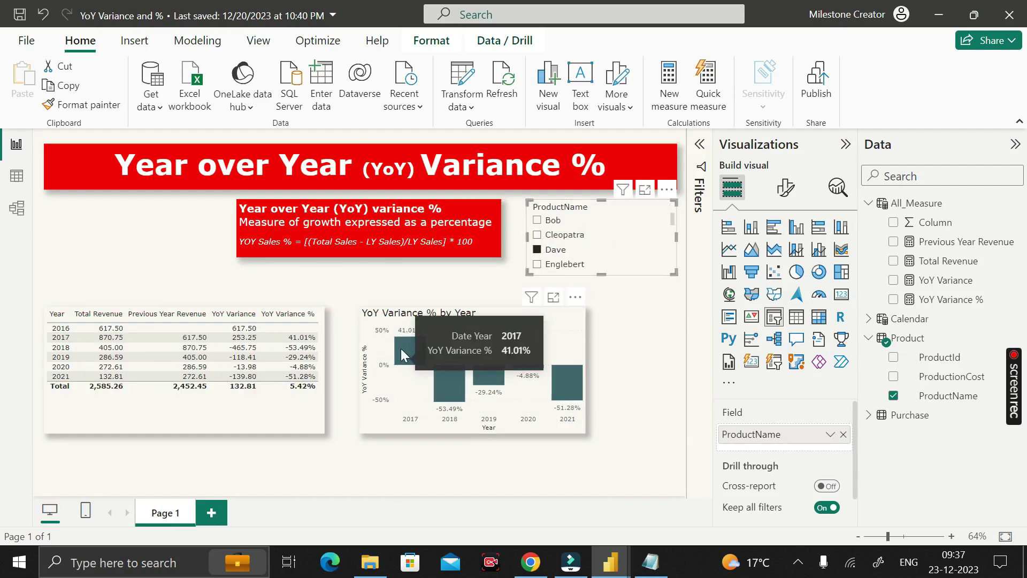
pyautogui.click(537, 234)
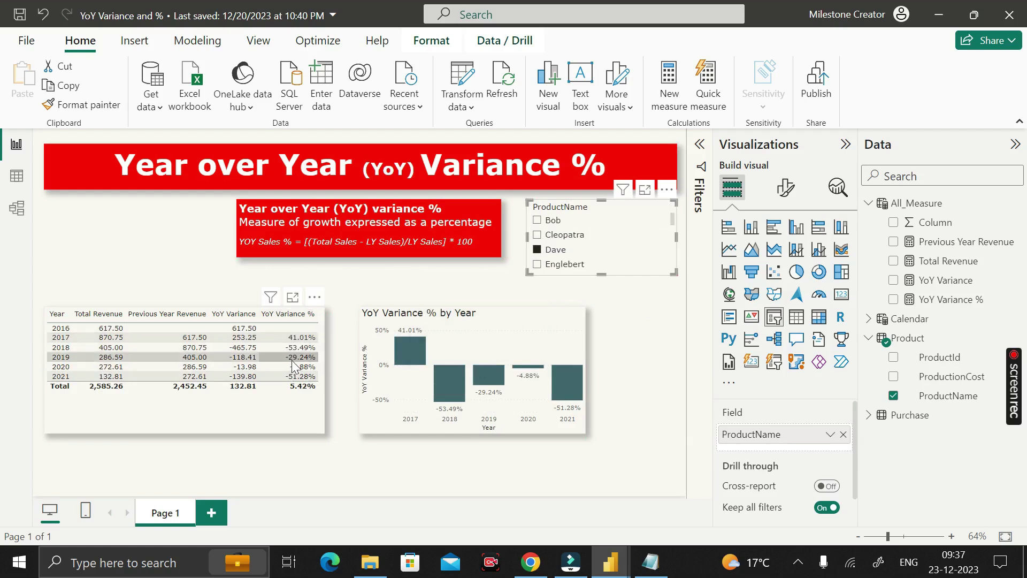